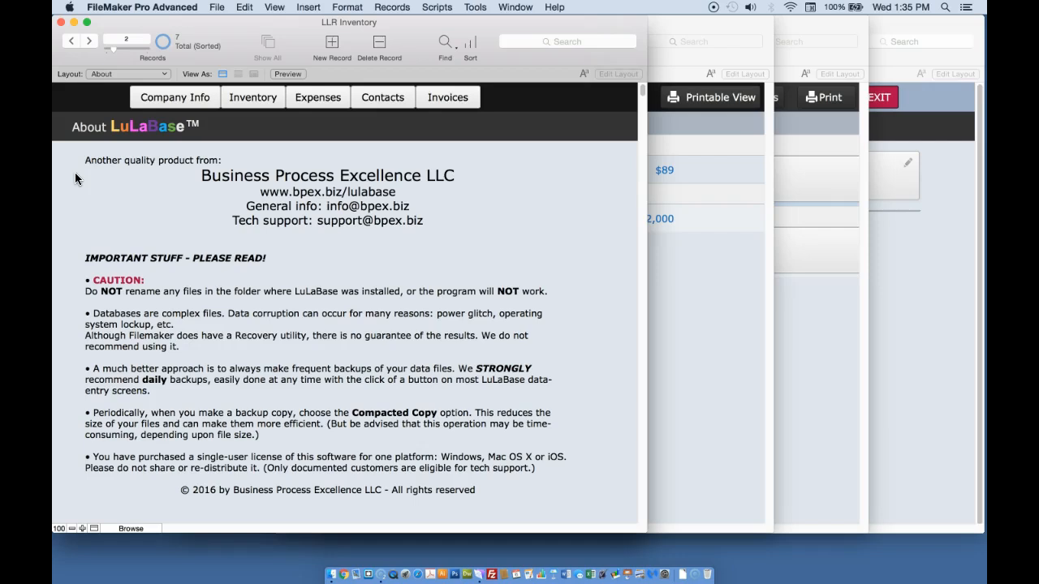
Open the Company Info screen, then close it to return to the About page.
left_click(165, 98)
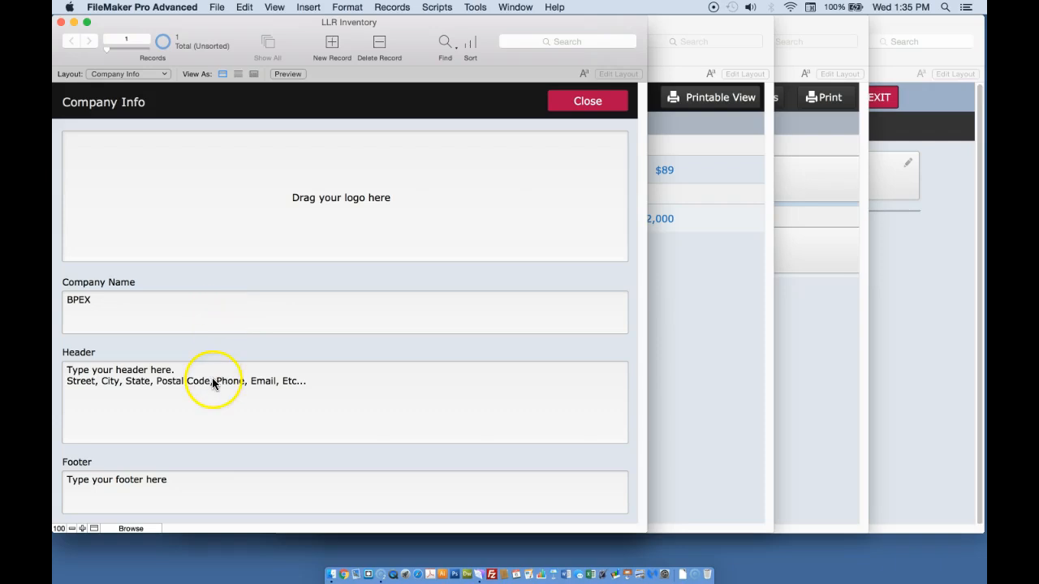
left_click(579, 100)
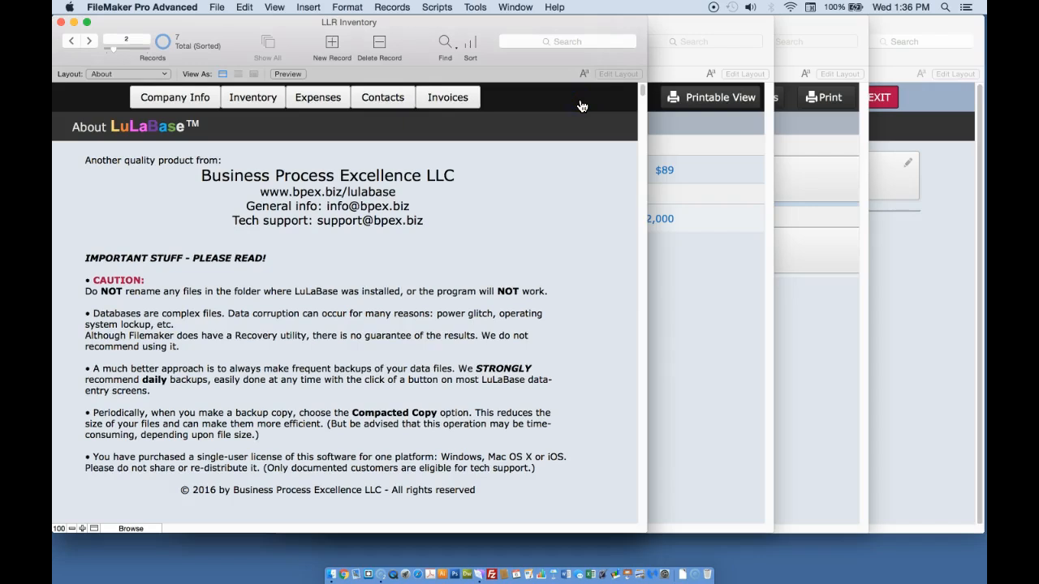
left_click(67, 178)
Open the Inventory list and open its sort drop-down, keeping the Date Entered sort order.
left_click(254, 97)
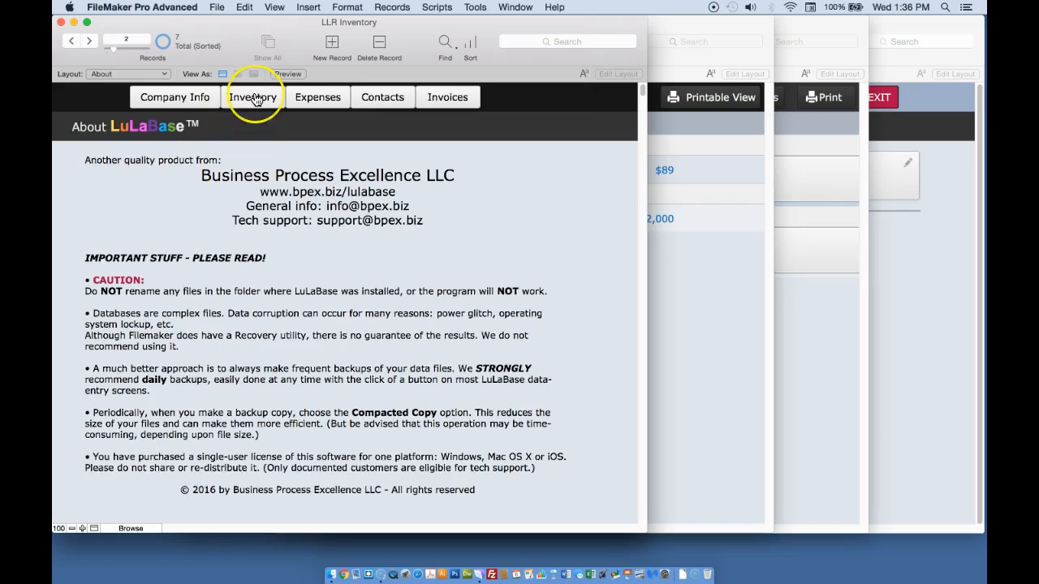
left_click(251, 120)
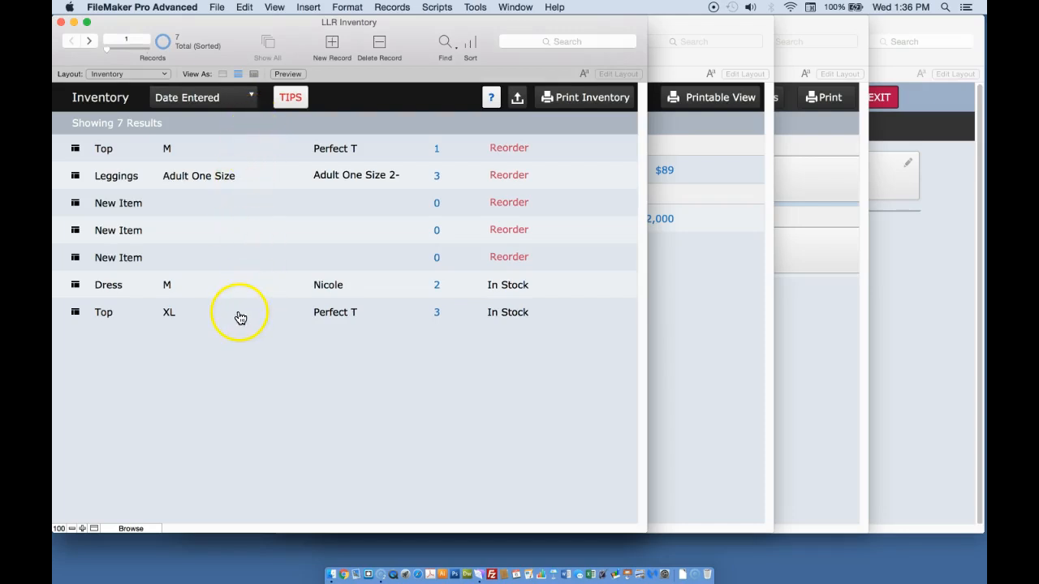
left_click(249, 97)
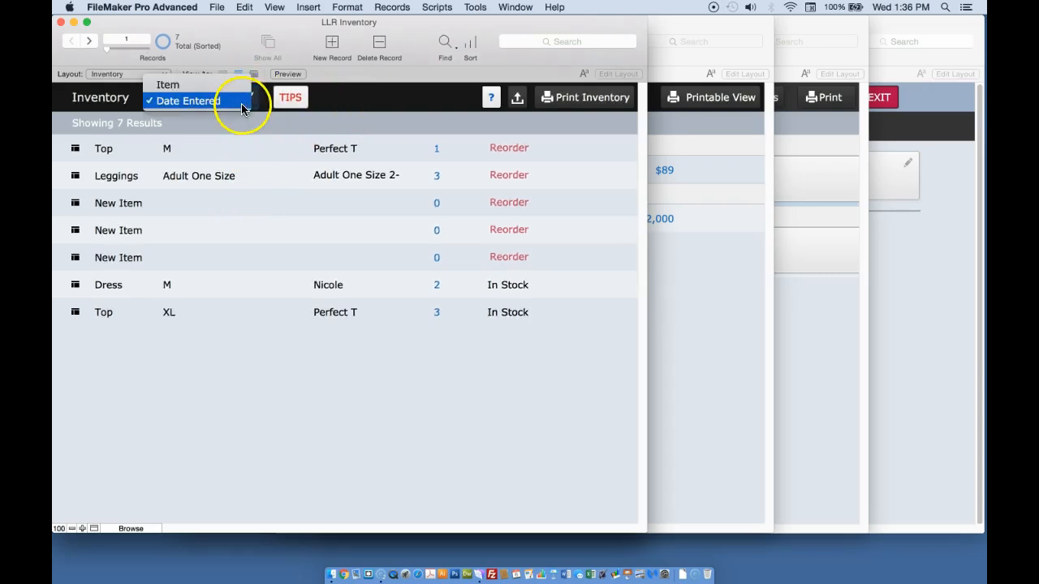
left_click(237, 101)
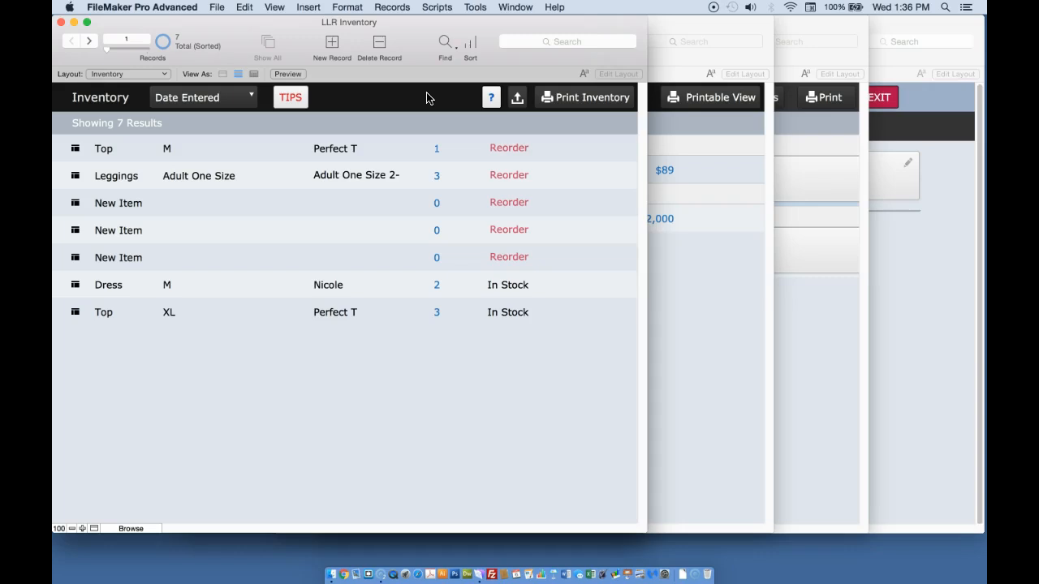
Open and close the export help popup and the Tips popup on the Inventory list.
left_click(489, 99)
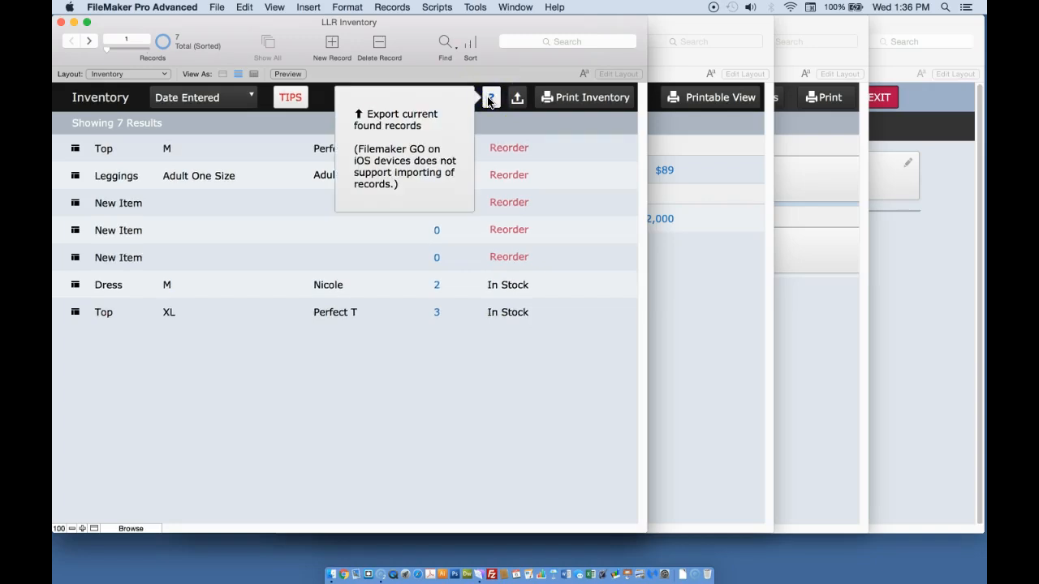
left_click(414, 96)
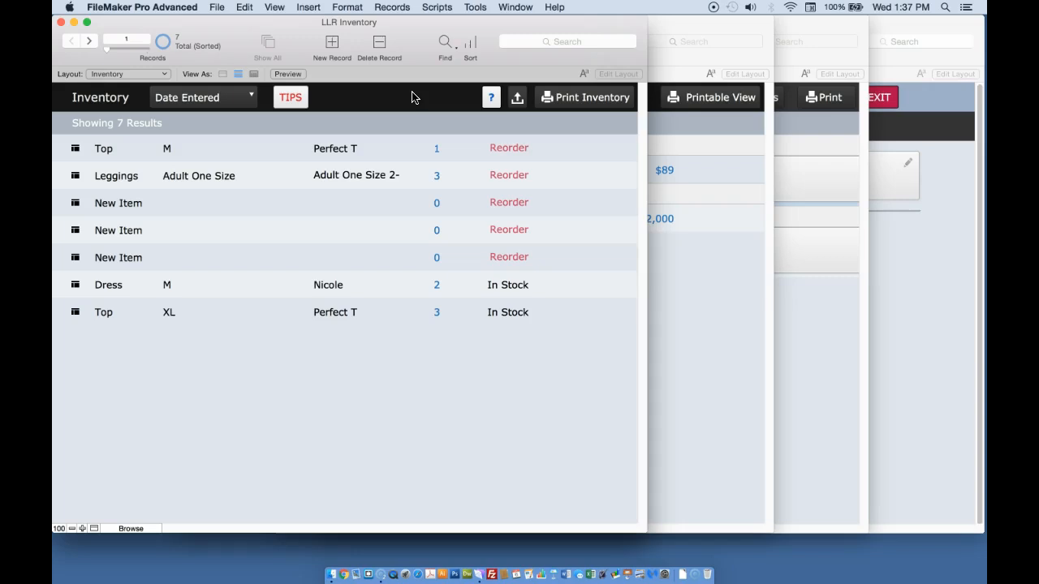
left_click(293, 100)
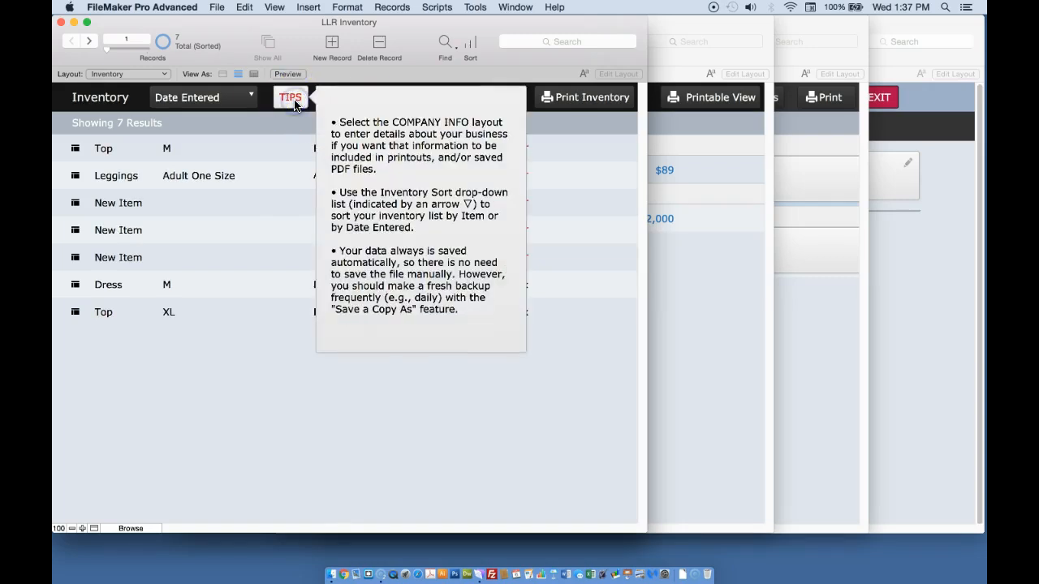
left_click(296, 99)
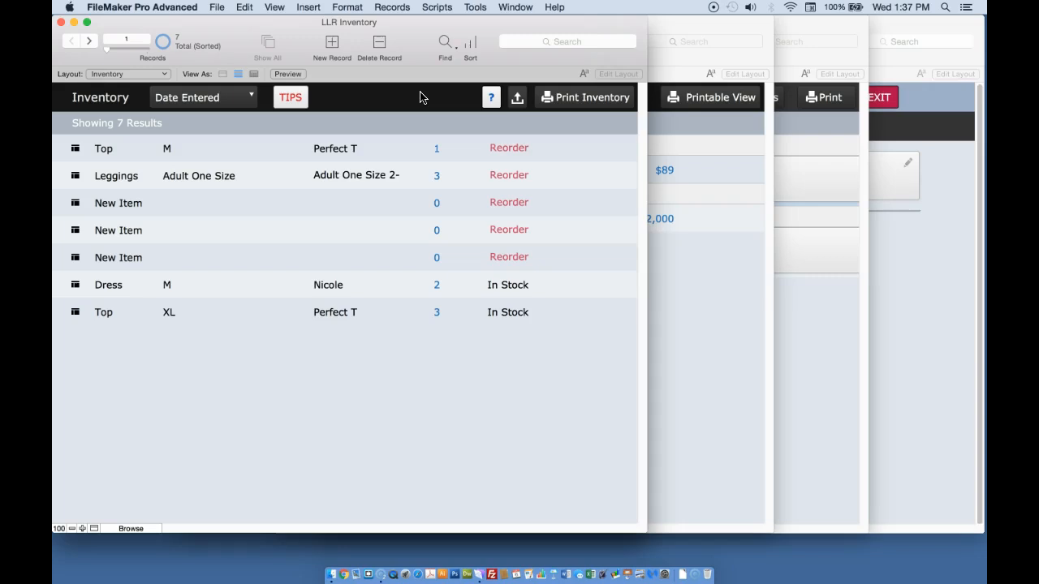
Open the Leggings inventory record and reselect Leggings in its Product Type drop-down list.
left_click(98, 336)
left_click(130, 177)
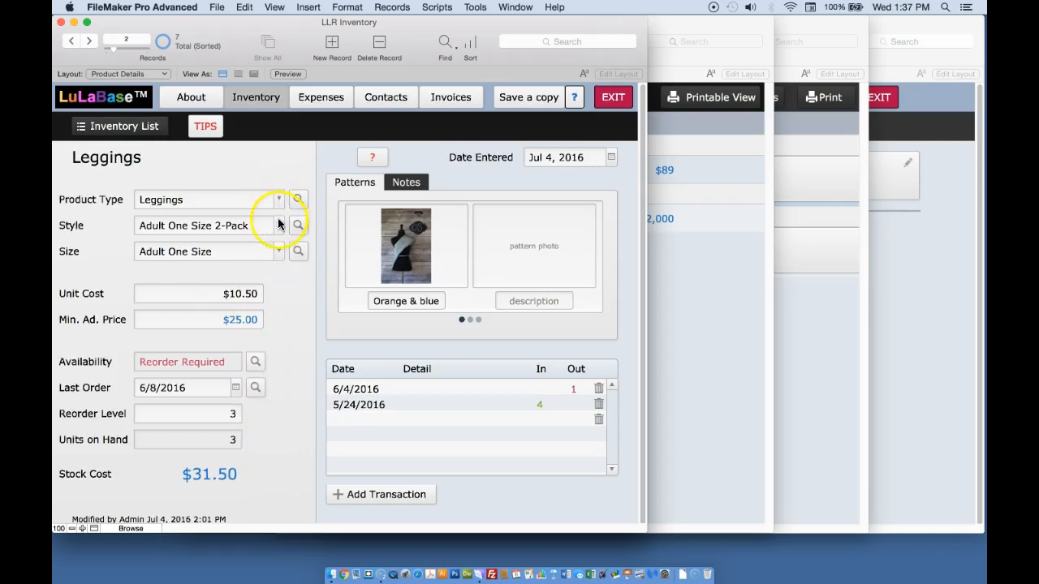
left_click(277, 297)
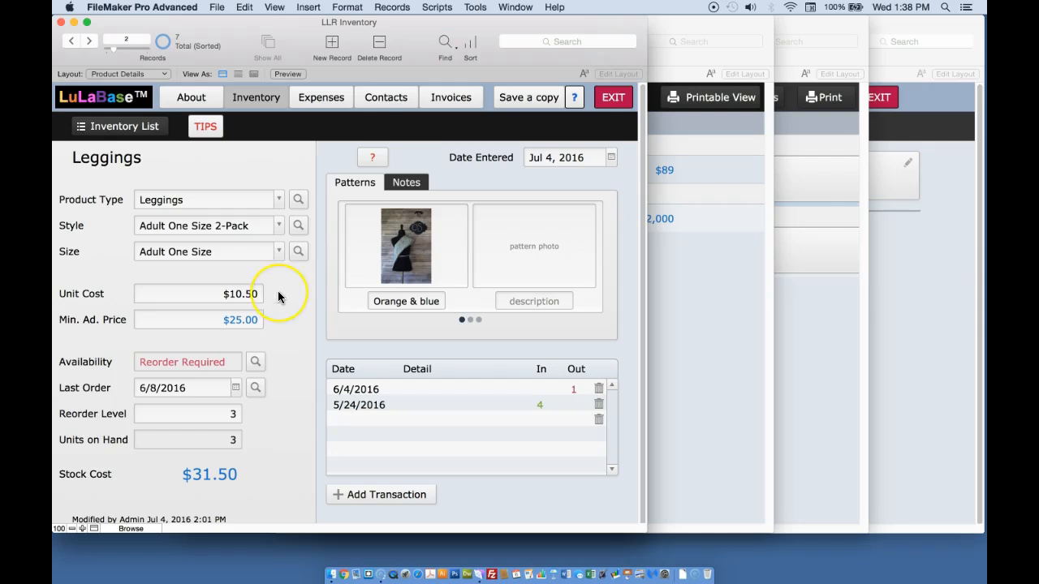
left_click(277, 254)
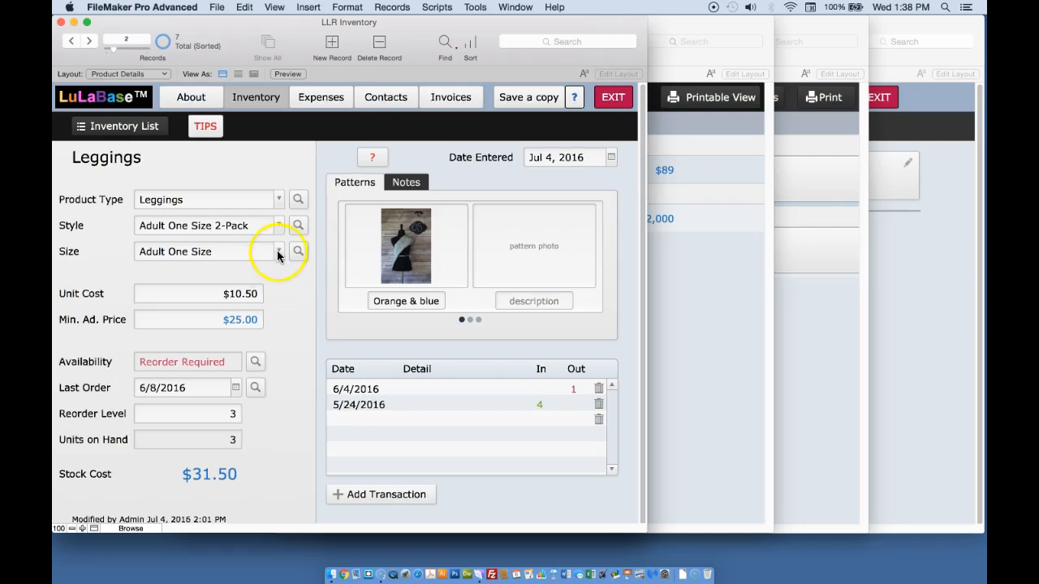
left_click(278, 201)
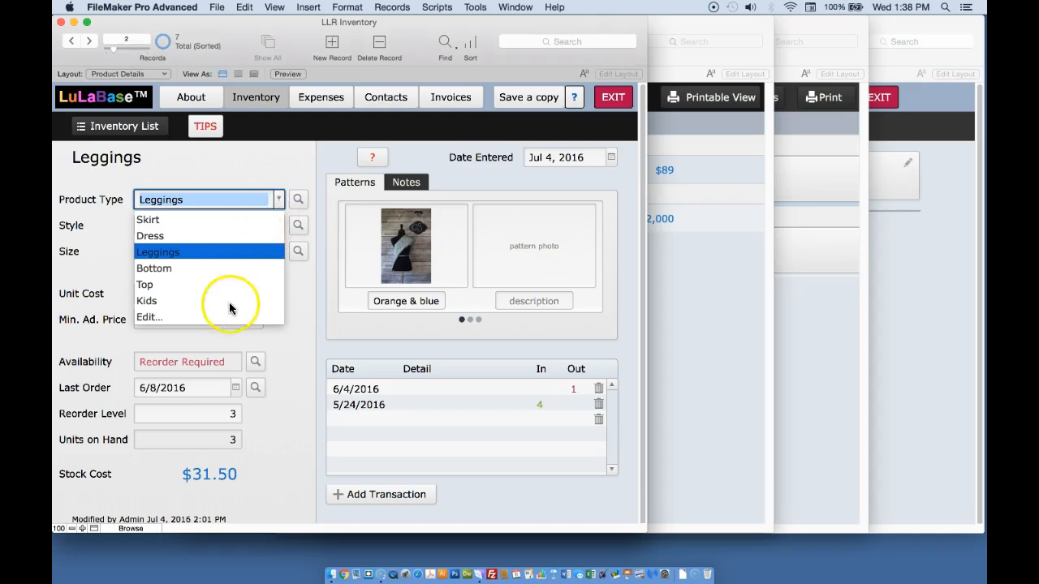
left_click(233, 252)
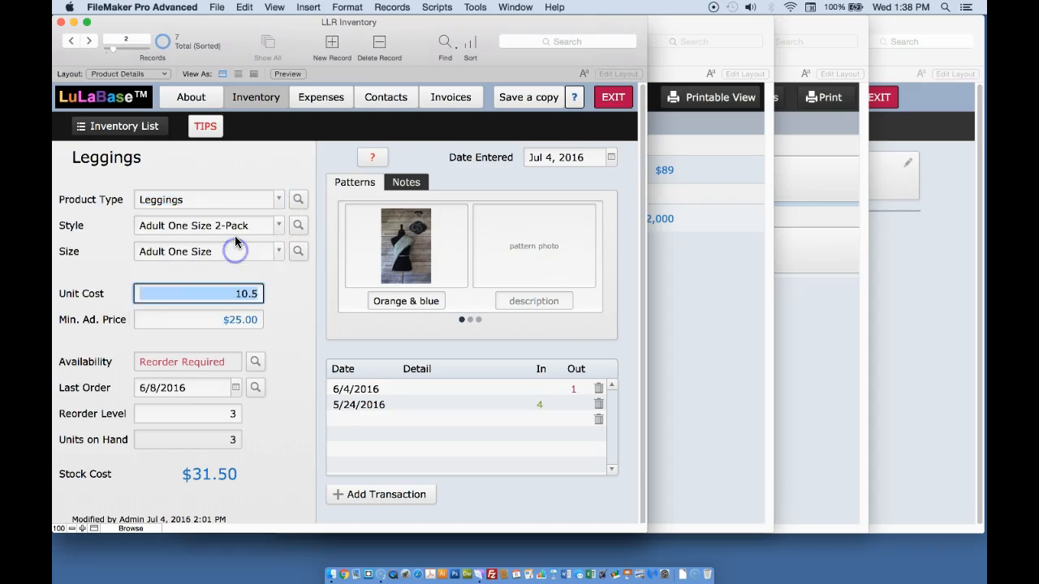
left_click(242, 161)
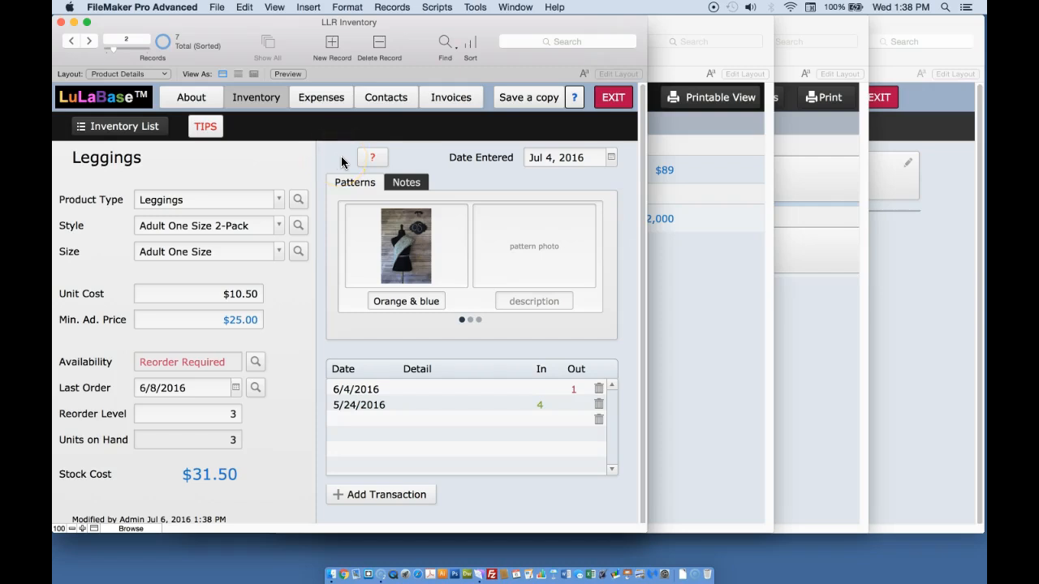
Open and close the pattern help popup, then page through the pattern photo slots and back.
left_click(378, 158)
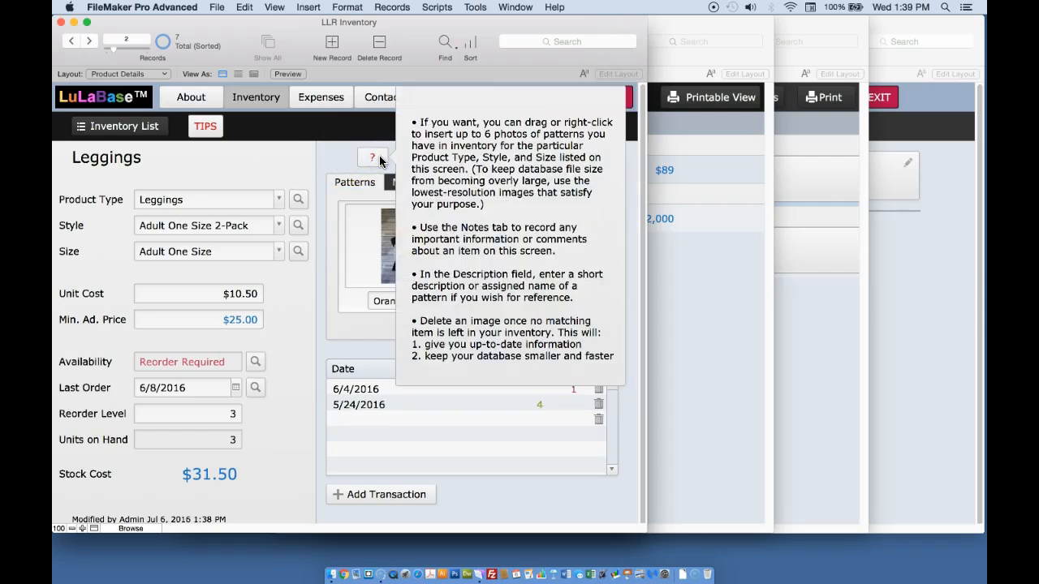
left_click(379, 160)
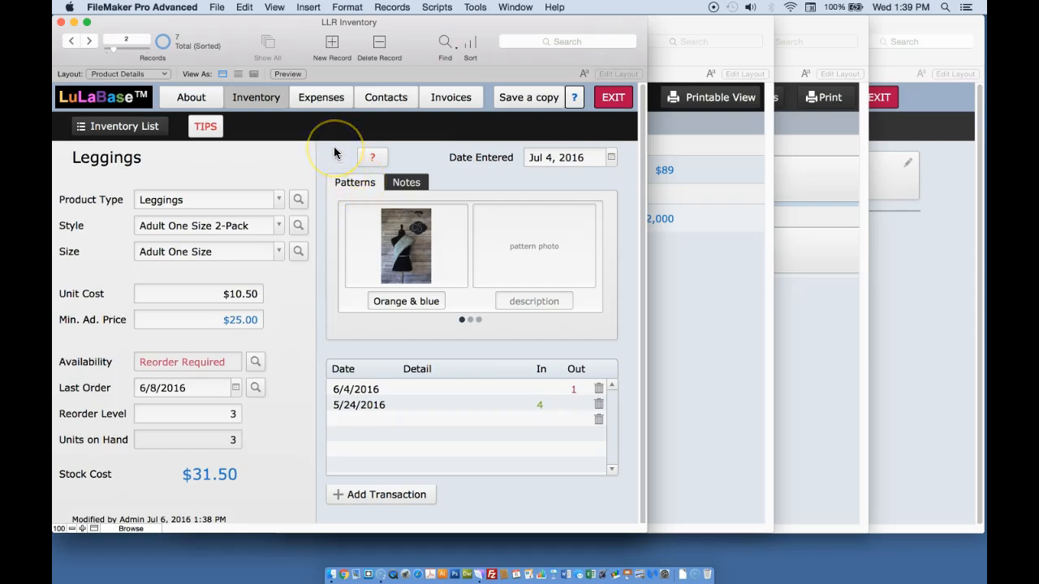
left_click(470, 320)
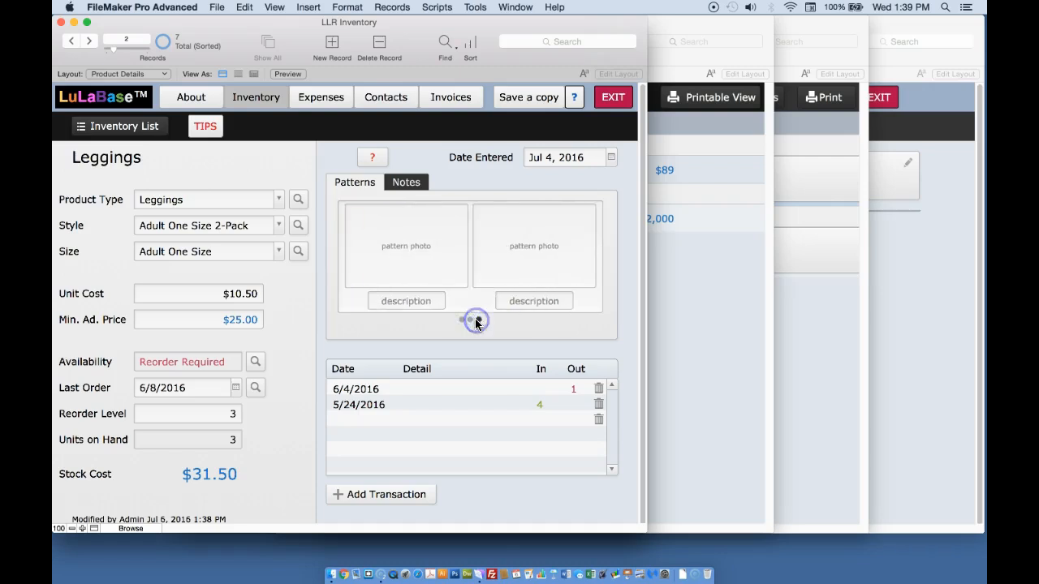
left_click(461, 320)
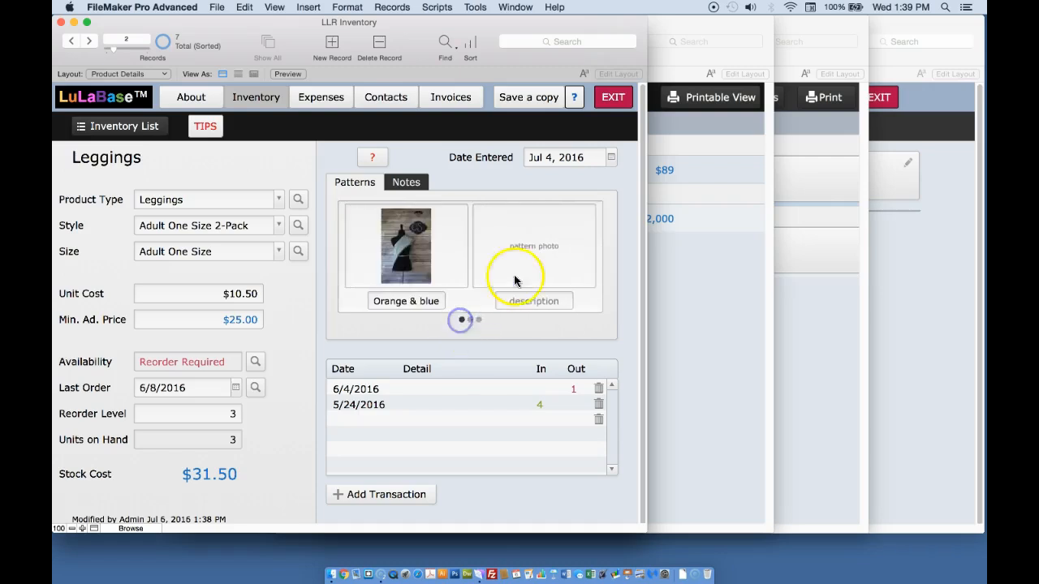
Open the insert menu on the empty pattern photo slot and dismiss it.
right_click(522, 258)
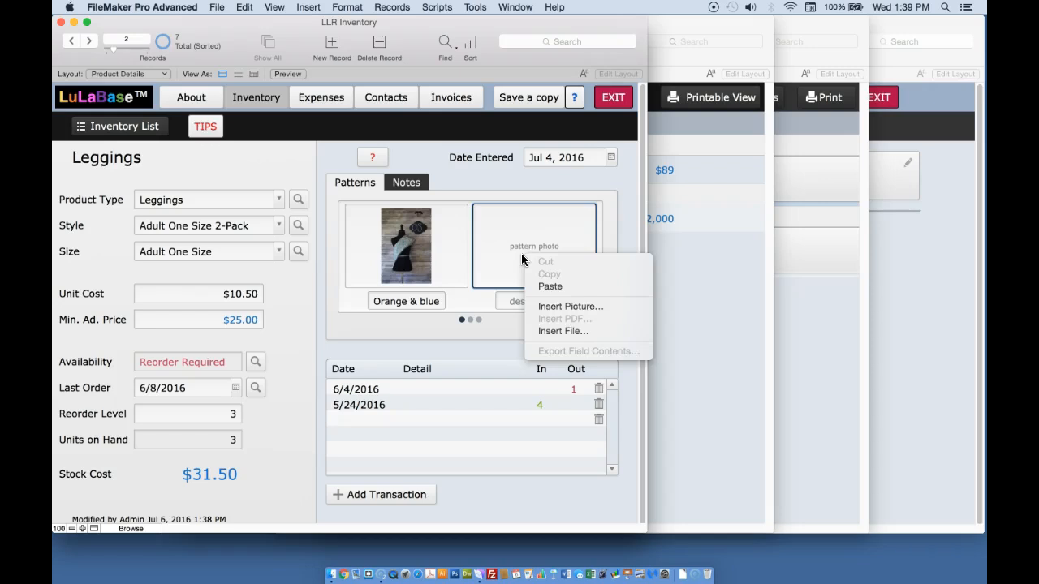
left_click(461, 175)
left_click(455, 178)
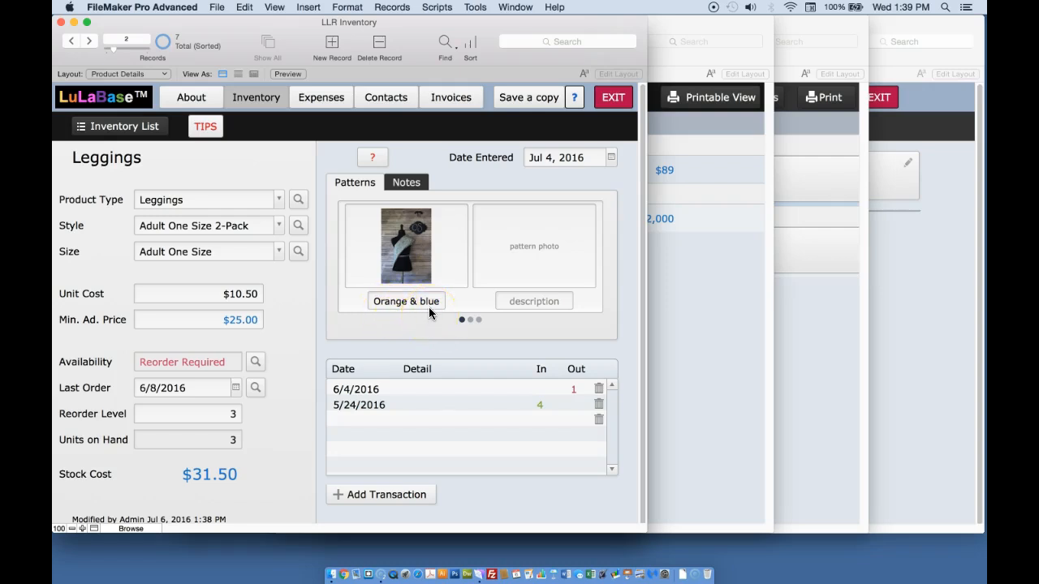
Switch from the Patterns tab to the Notes tab and back to Patterns.
mouse_move(430, 313)
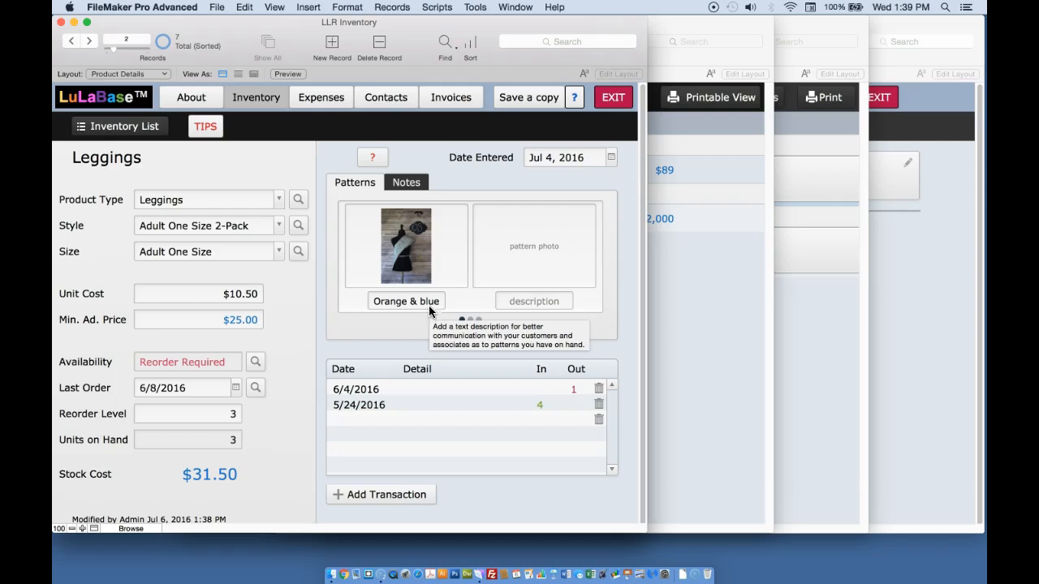
left_click(412, 182)
left_click(357, 182)
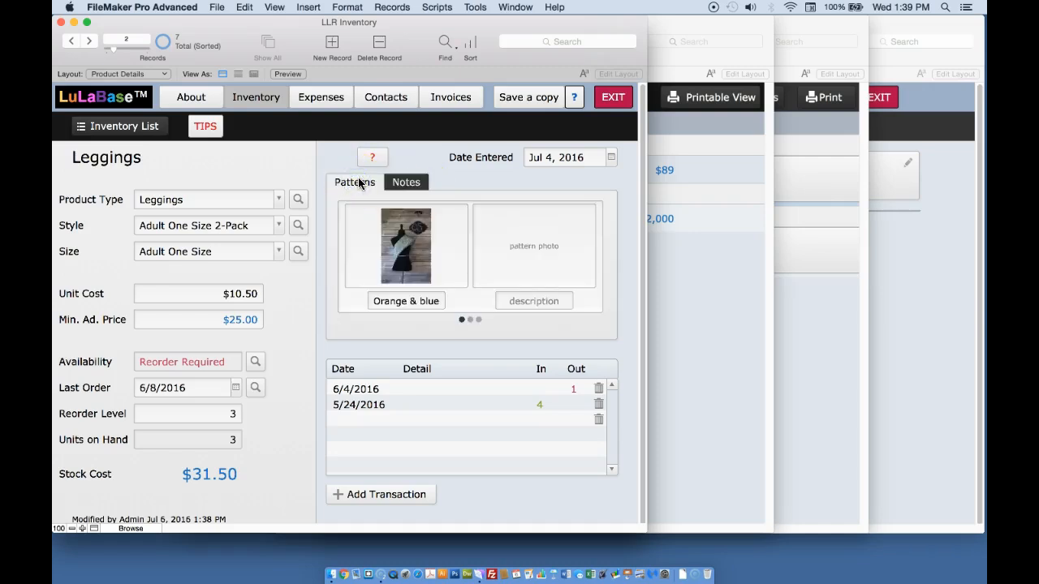
Inspect the Detail, In and Out fields of the Leggings transaction list.
left_click(376, 346)
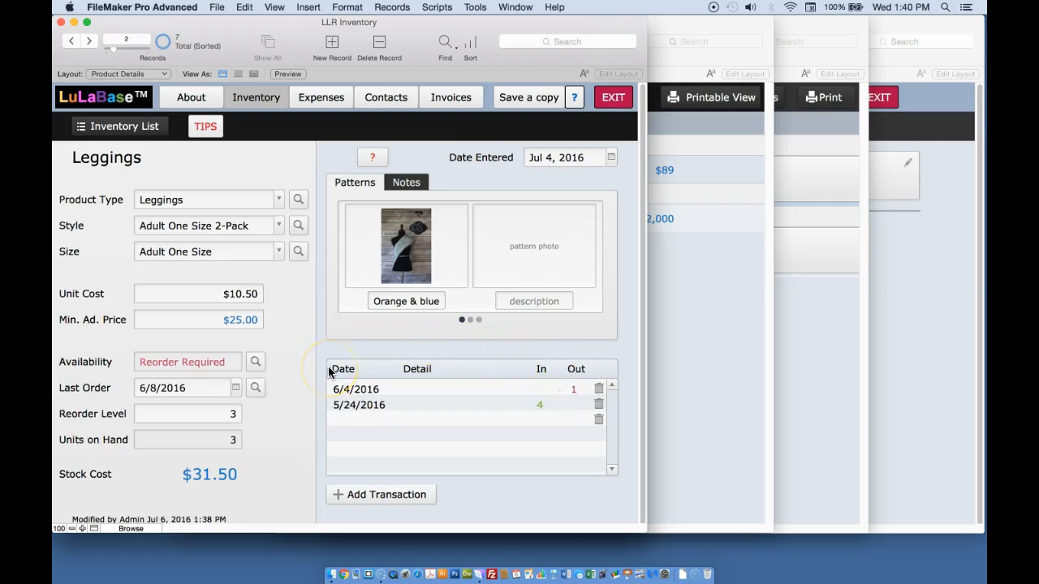
left_click(440, 390)
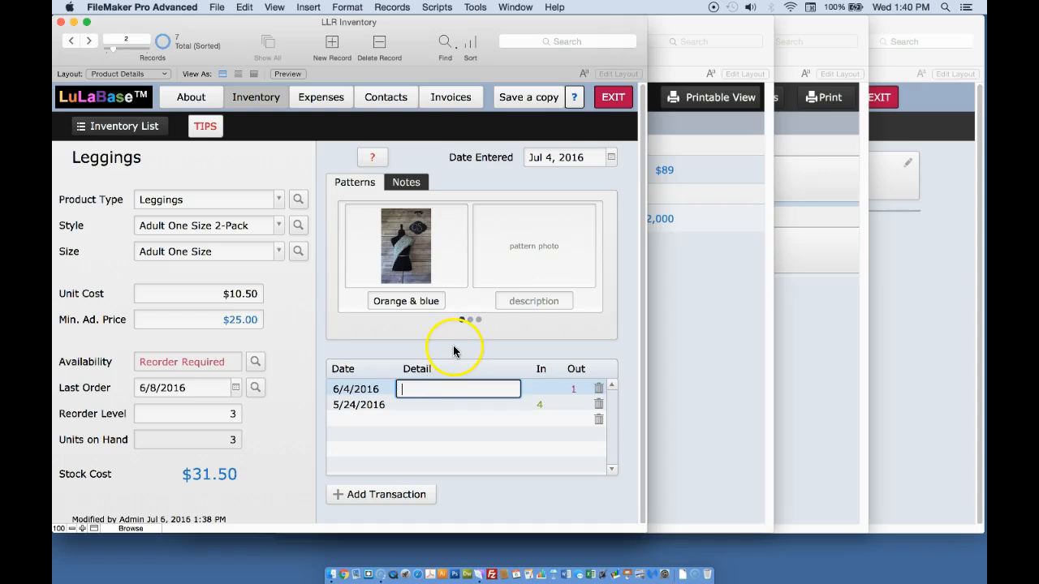
left_click(453, 348)
left_click(543, 404)
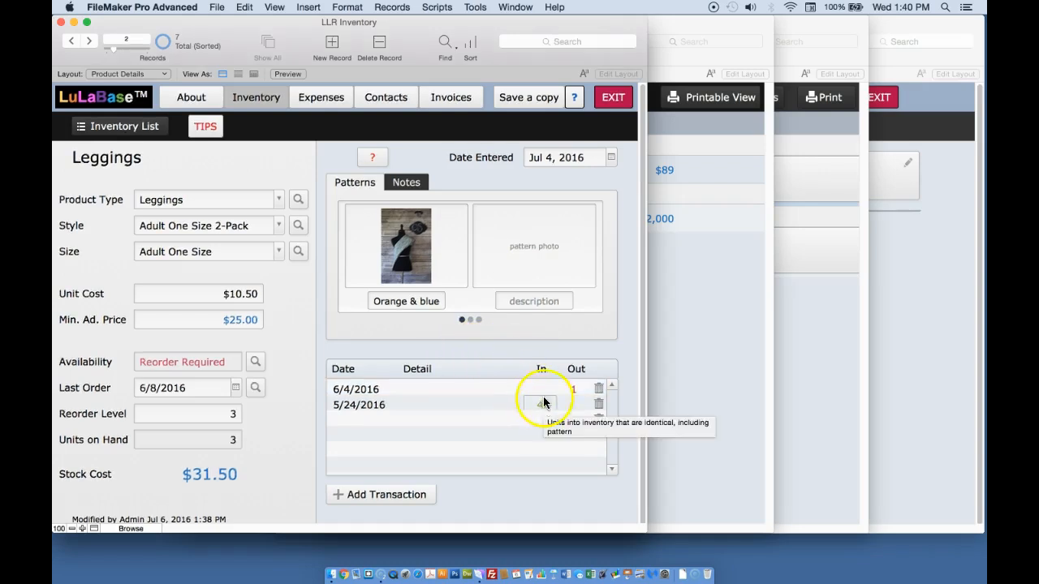
left_click(574, 406)
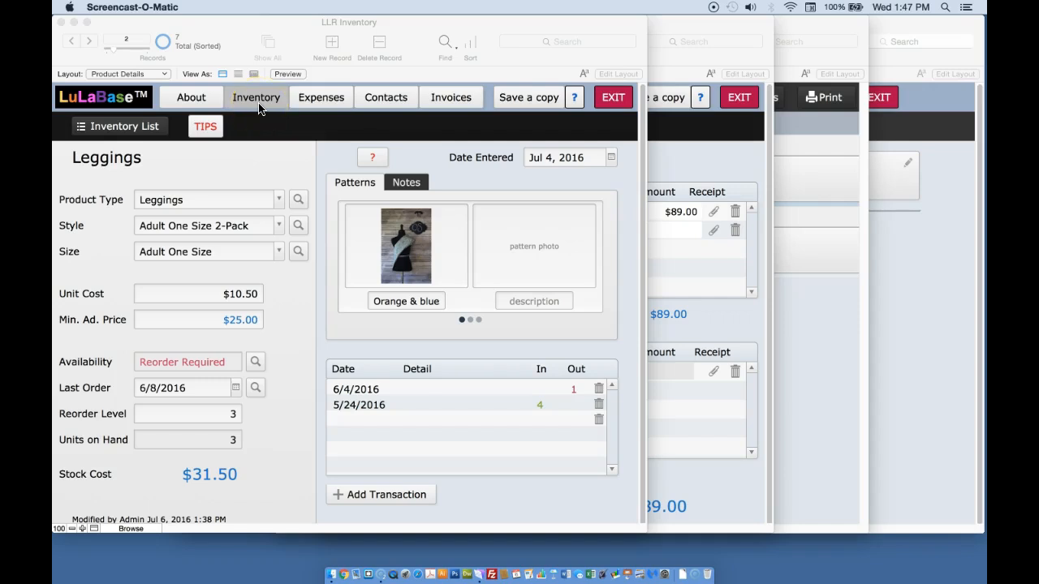
Switch to the Expenses module and open the Database expense report.
left_click(321, 100)
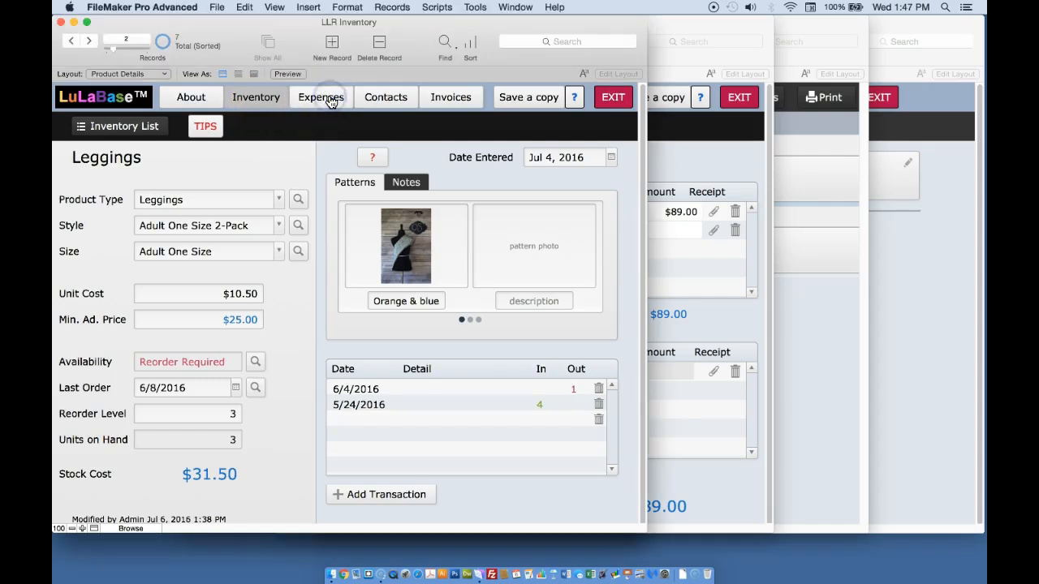
left_click(329, 99)
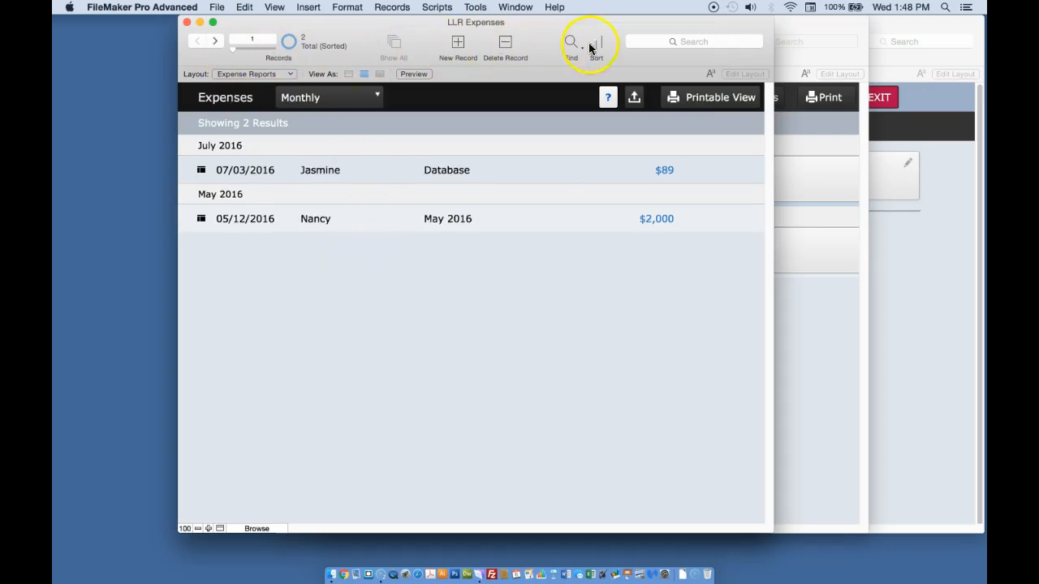
left_click(427, 99)
left_click(325, 173)
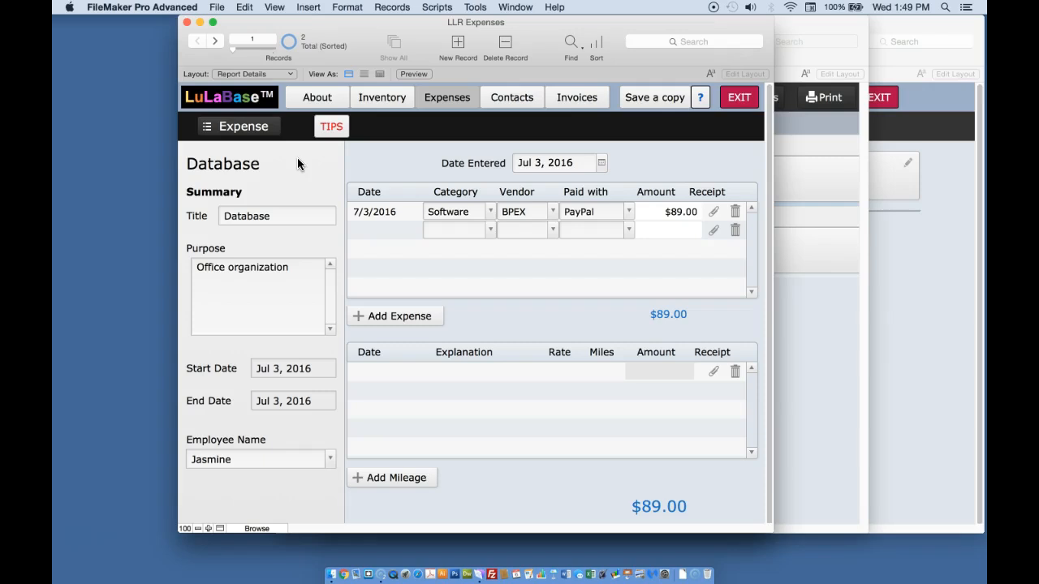
Read the expense report Tips popup, then inspect the summary fields and the Paid with drop-down of the expense line.
left_click(332, 127)
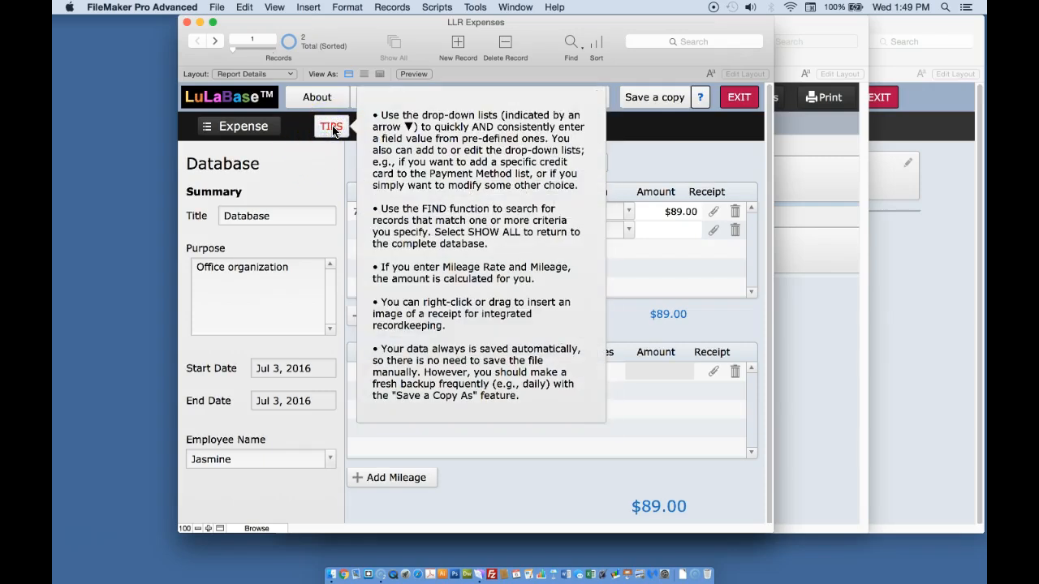
left_click(332, 127)
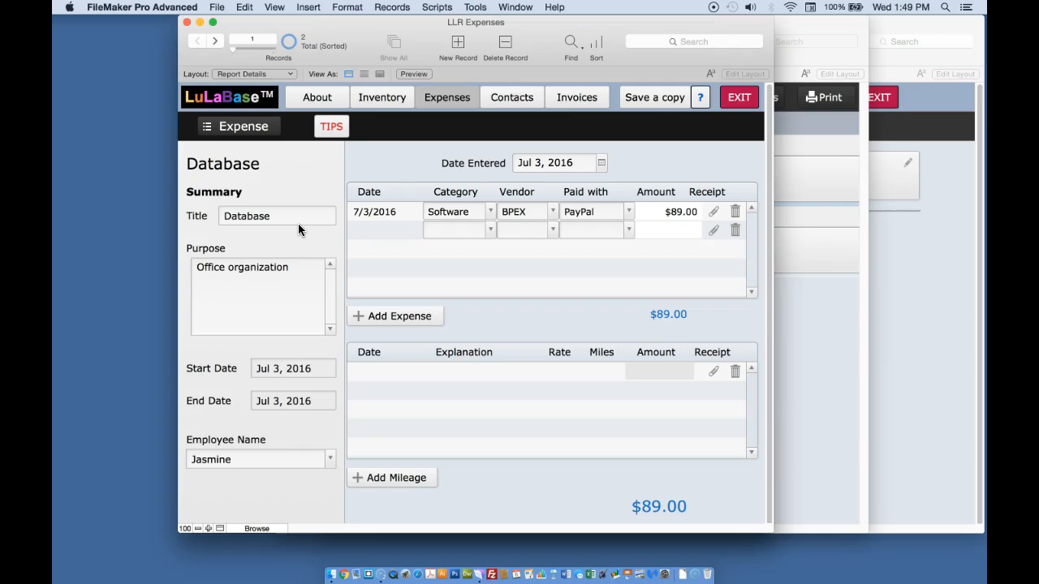
left_click(290, 267)
left_click(295, 239)
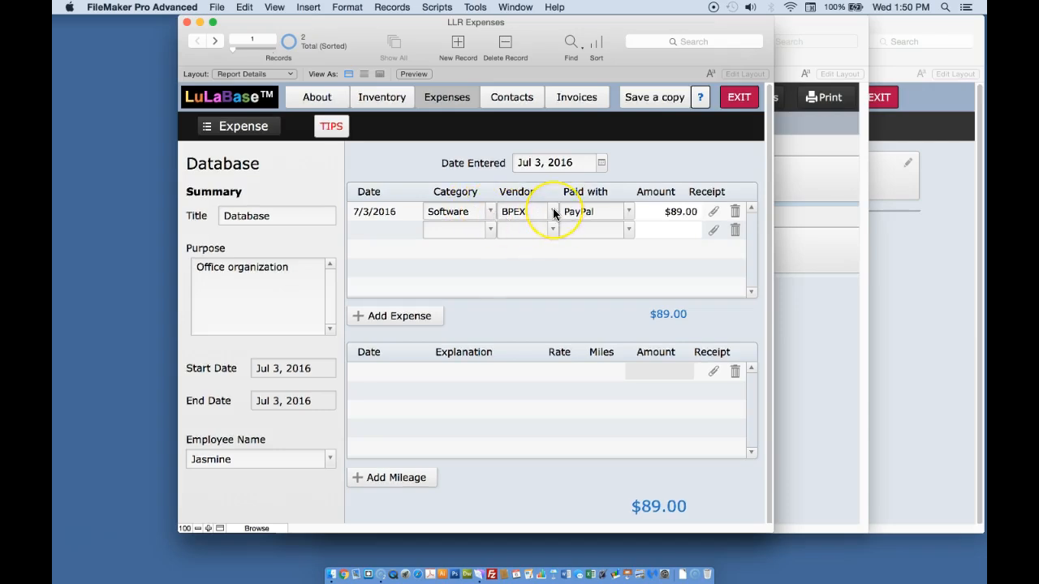
left_click(630, 213)
left_click(630, 211)
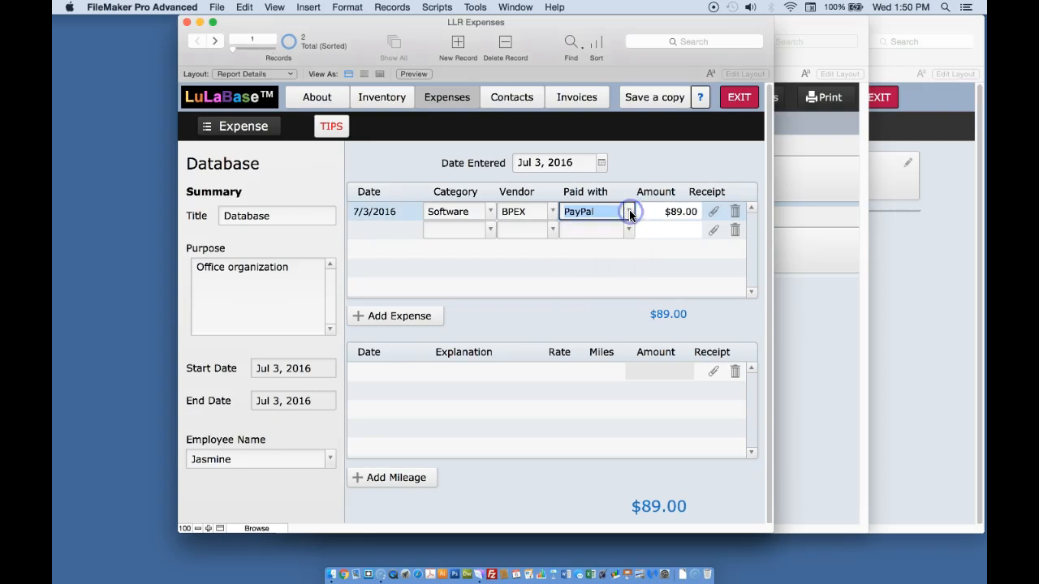
Open the receipt attachment dialog for the expense line and close it with Done.
left_click(629, 164)
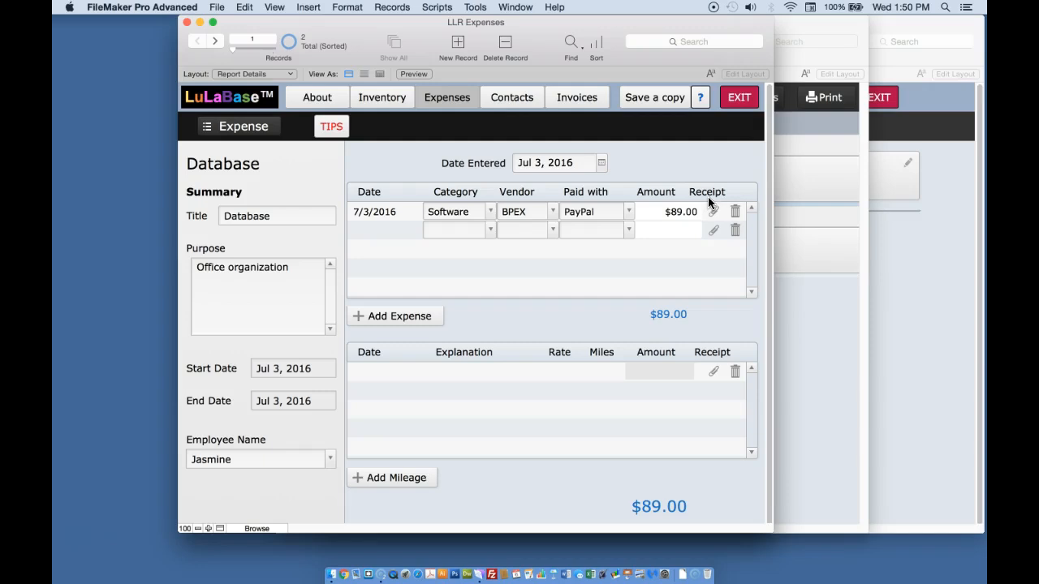
left_click(679, 216)
left_click(714, 213)
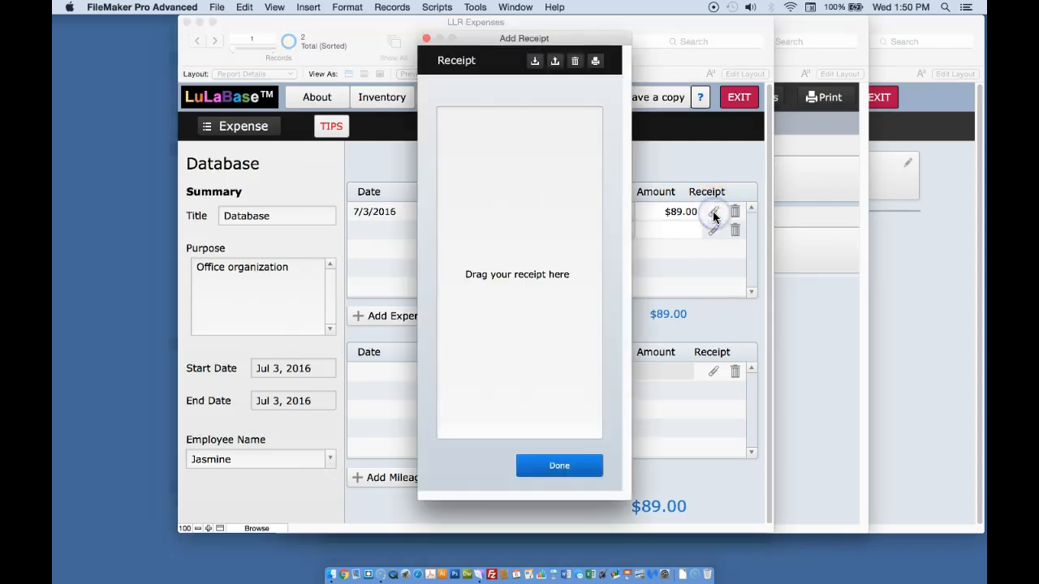
left_click(546, 299)
left_click(570, 475)
Inspect the Date, Explanation, Rate, Miles and Amount fields of the mileage line and its total.
left_click(676, 278)
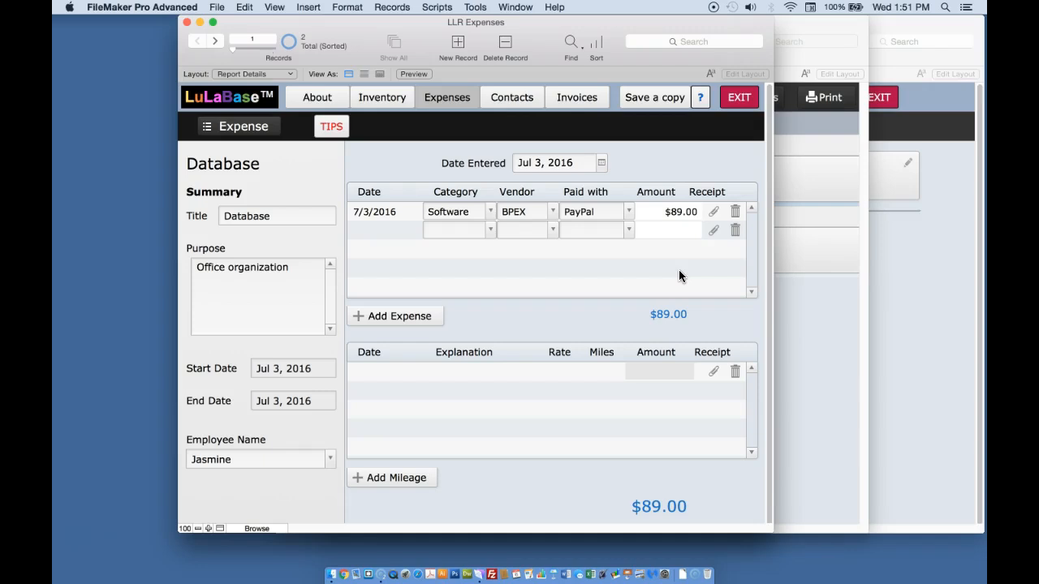
left_click(746, 242)
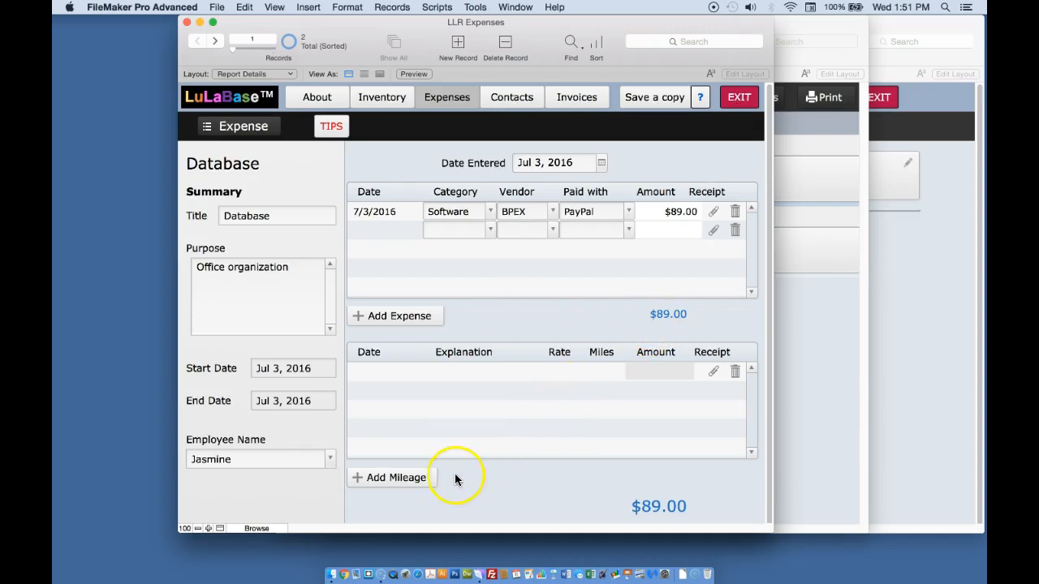
left_click(376, 376)
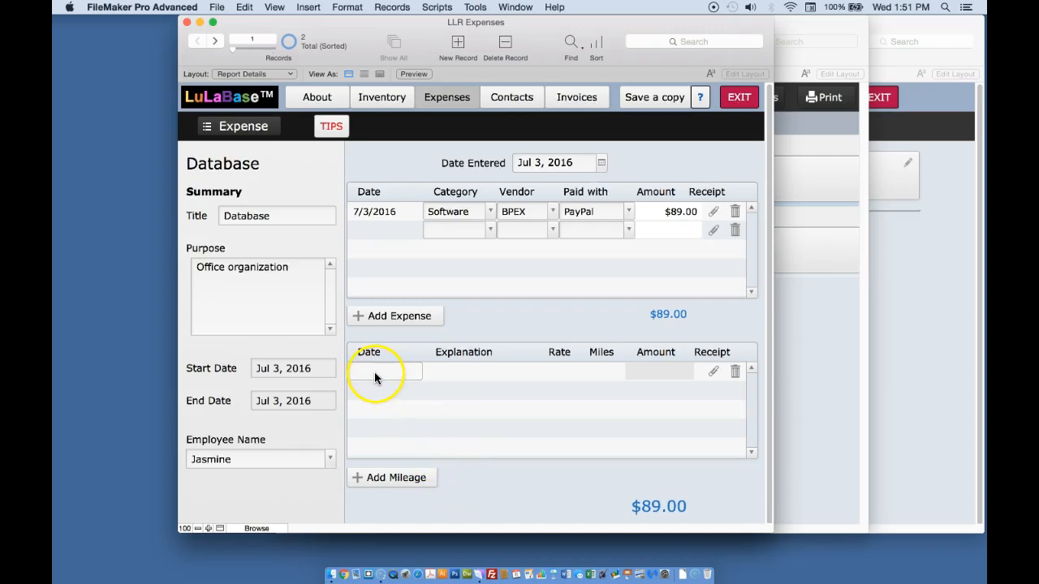
left_click(469, 381)
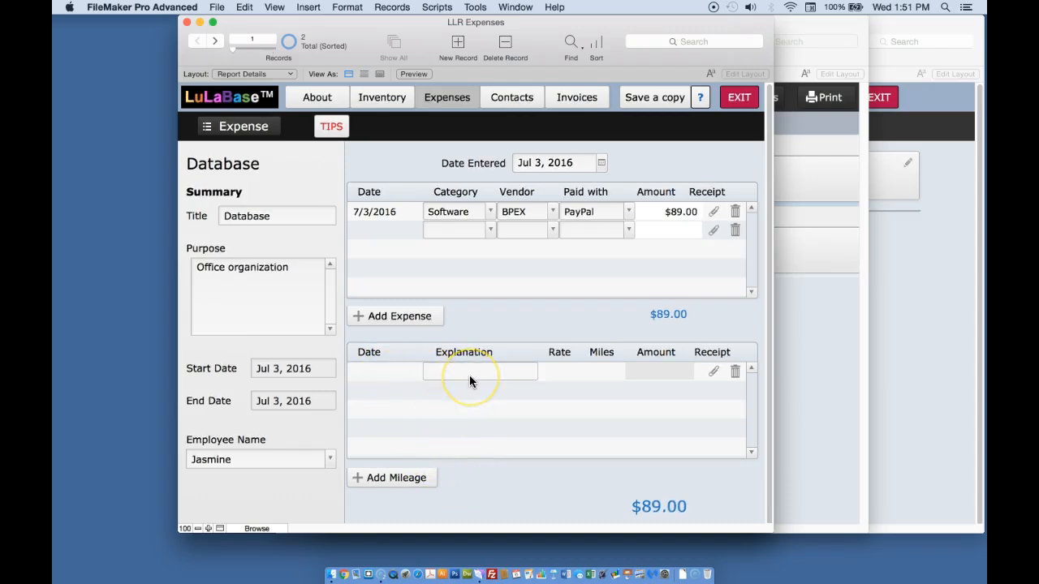
left_click(569, 374)
left_click(587, 371)
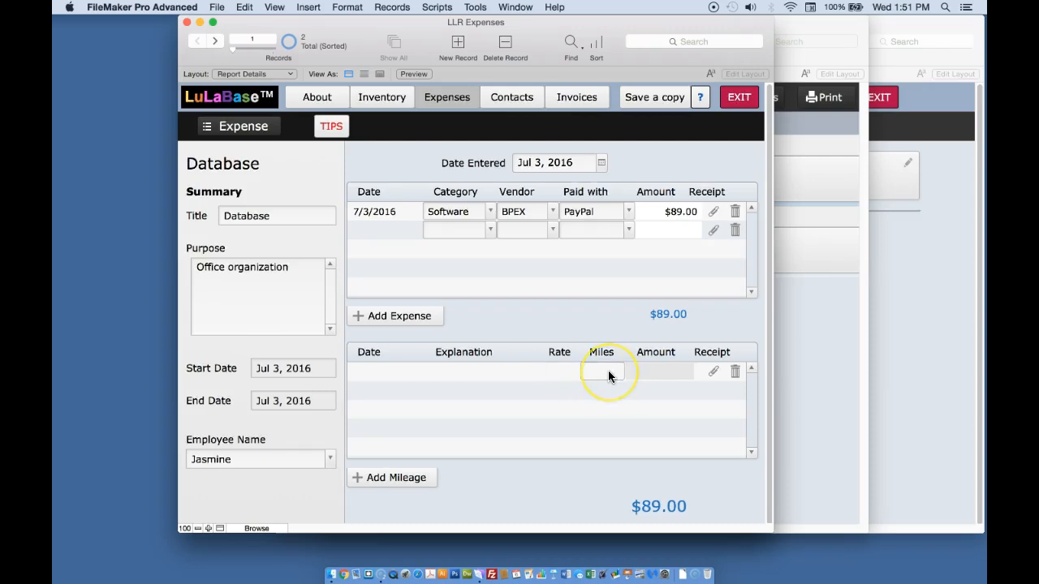
left_click(630, 372)
left_click(663, 371)
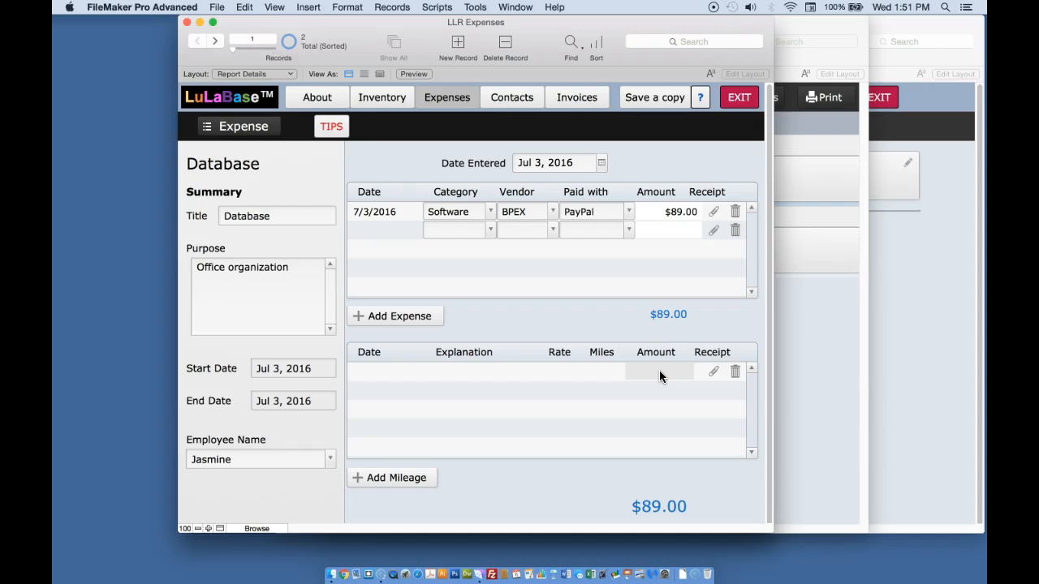
left_click(671, 503)
Switch to the Contacts module and review the sort and group filter drop-downs of the contact list.
left_click(452, 121)
left_click(454, 101)
left_click(518, 125)
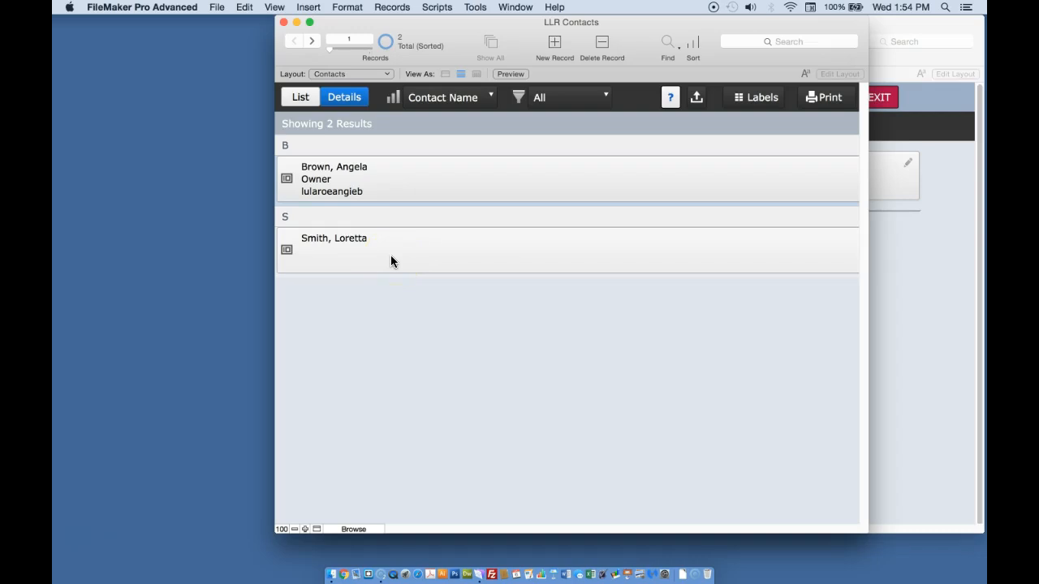
left_click(485, 100)
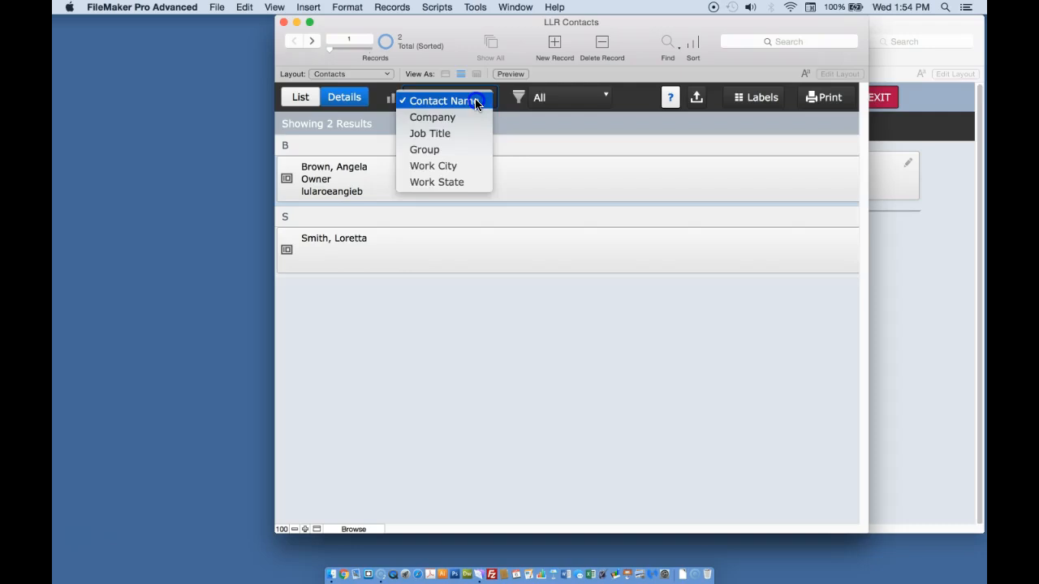
left_click(477, 103)
left_click(606, 95)
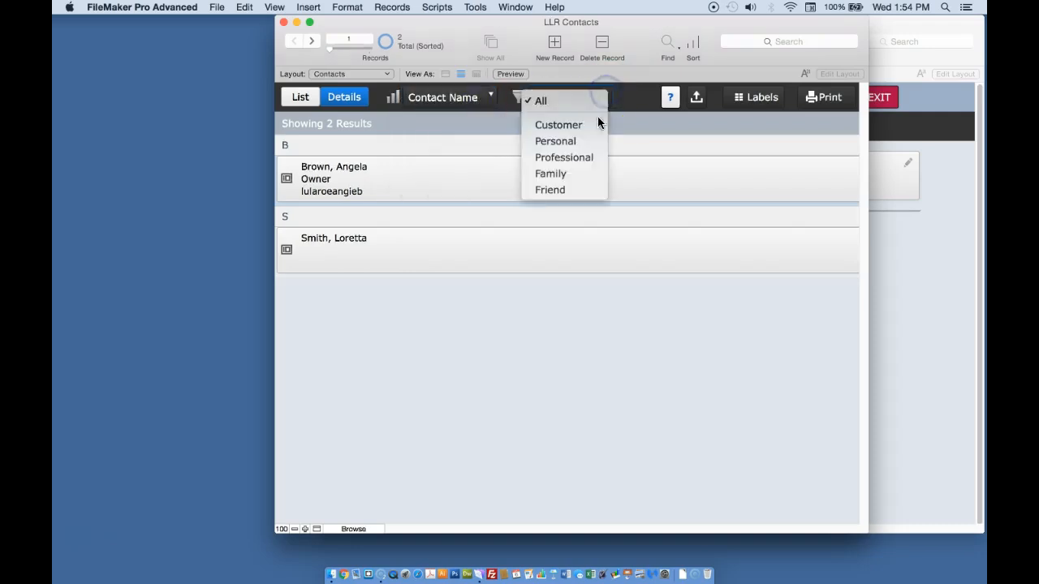
left_click(580, 97)
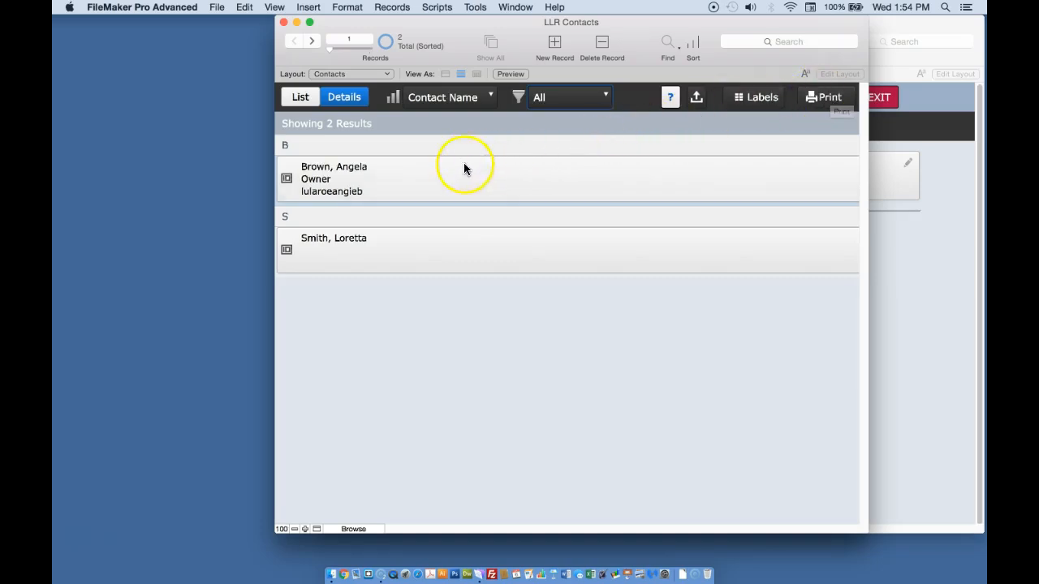
Open the first contact's details and set its Group to Customer.
left_click(328, 177)
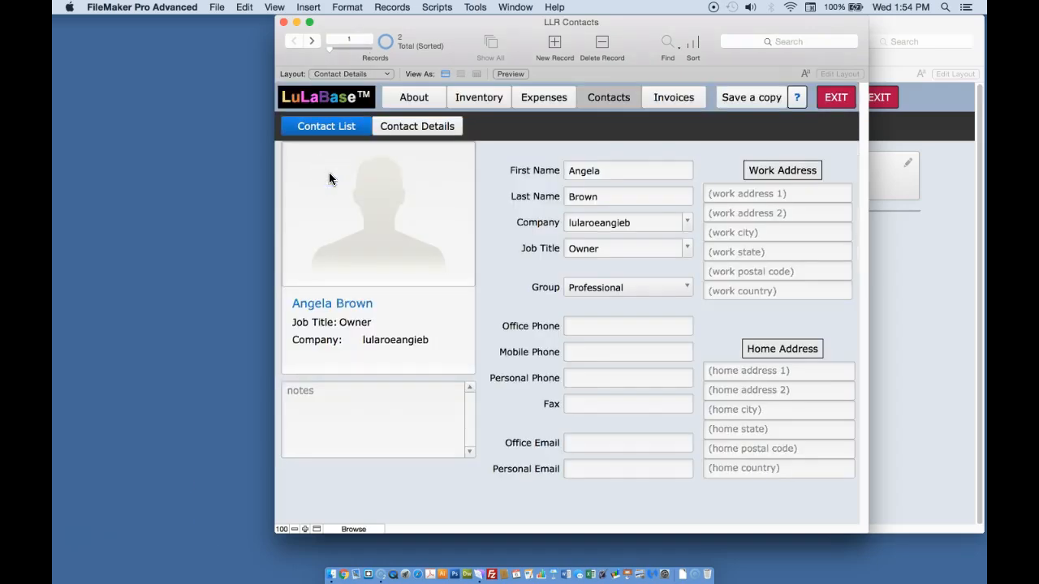
left_click(221, 506)
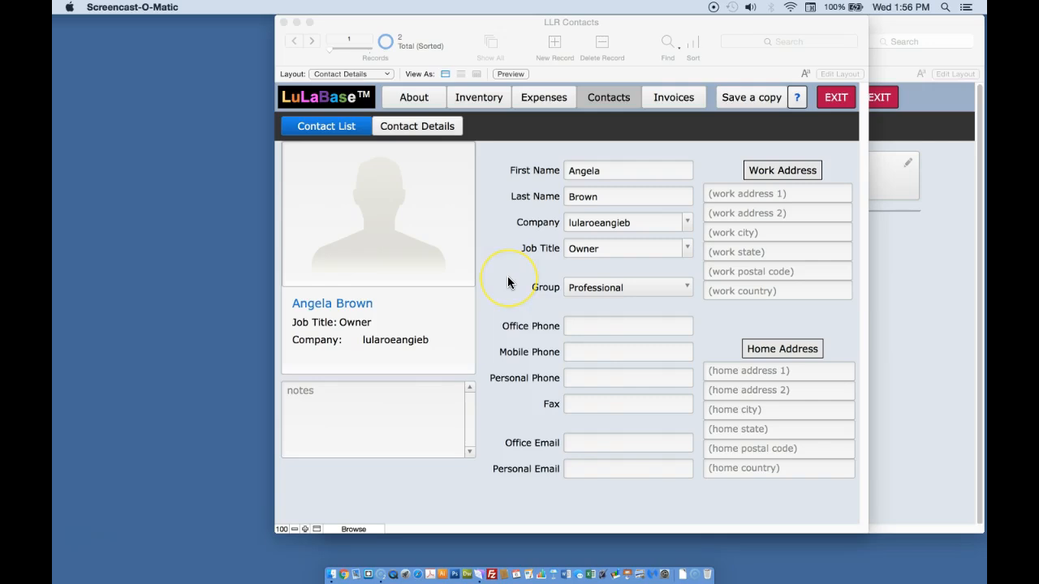
left_click(688, 286)
left_click(688, 286)
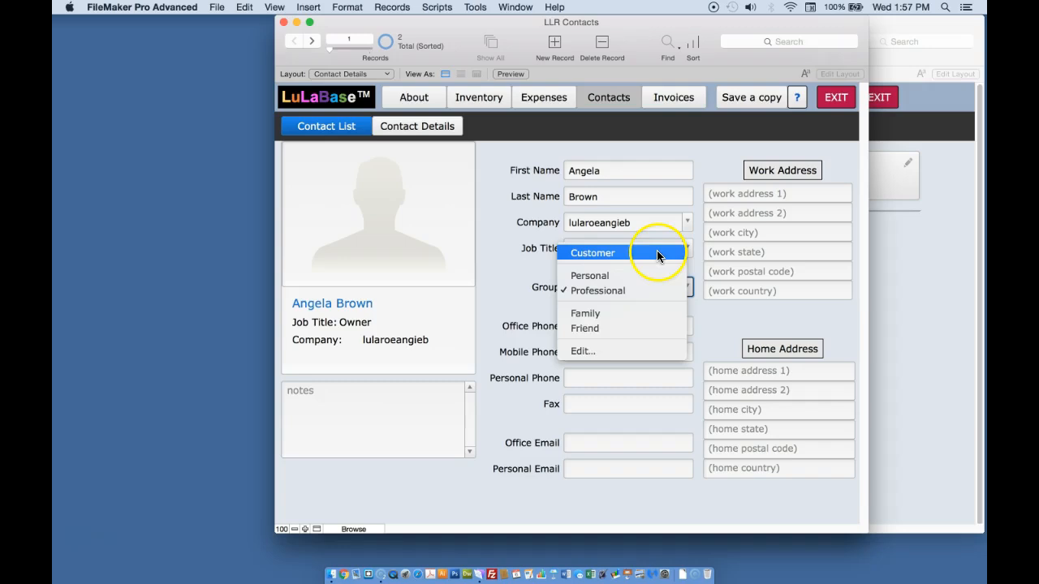
left_click(658, 255)
left_click(504, 267)
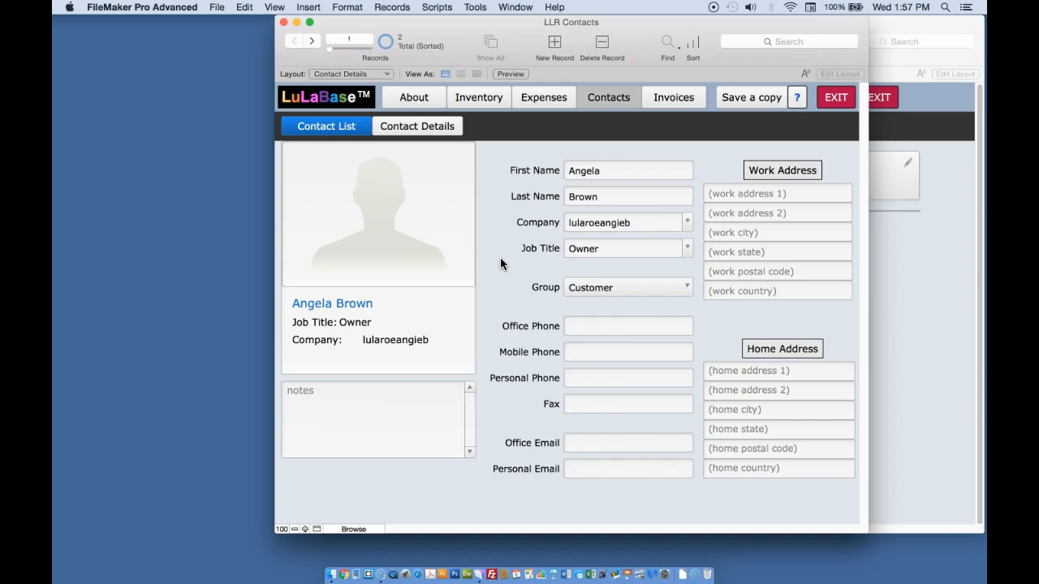
Open the Invoices list, sort it by Company and review the filter drop-down.
left_click(672, 98)
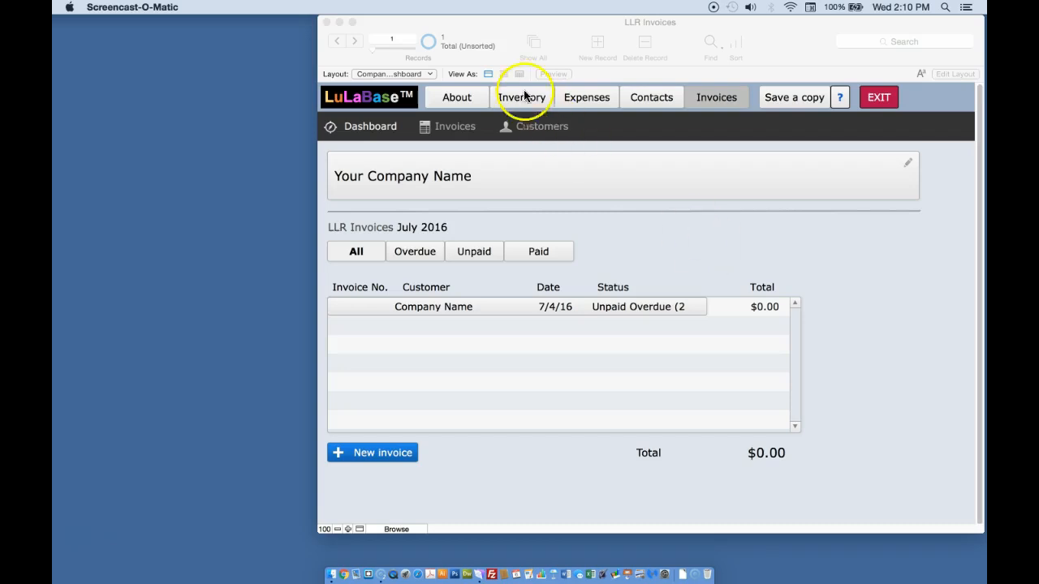
left_click(458, 128)
left_click(461, 129)
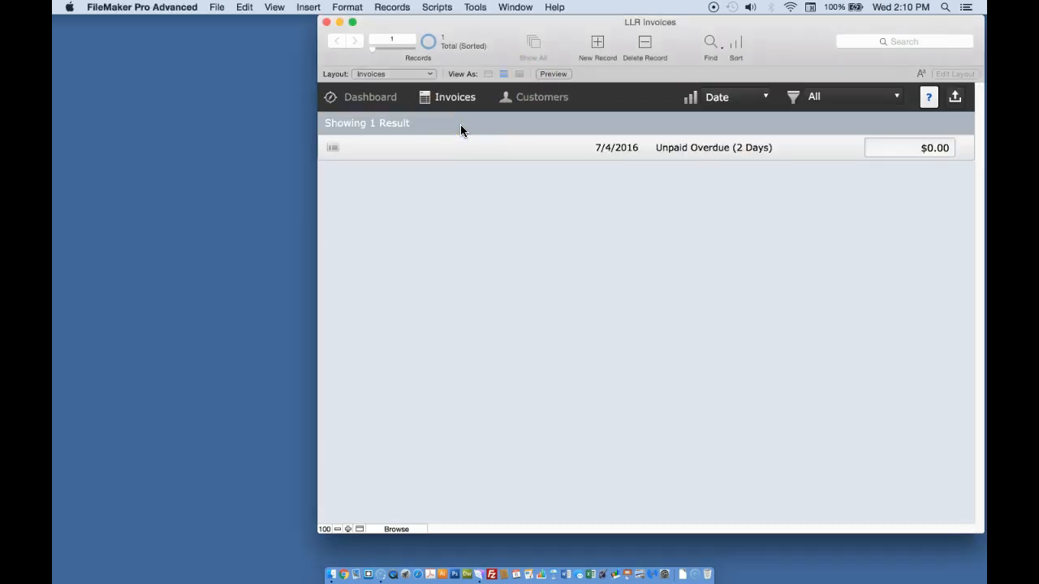
left_click(726, 113)
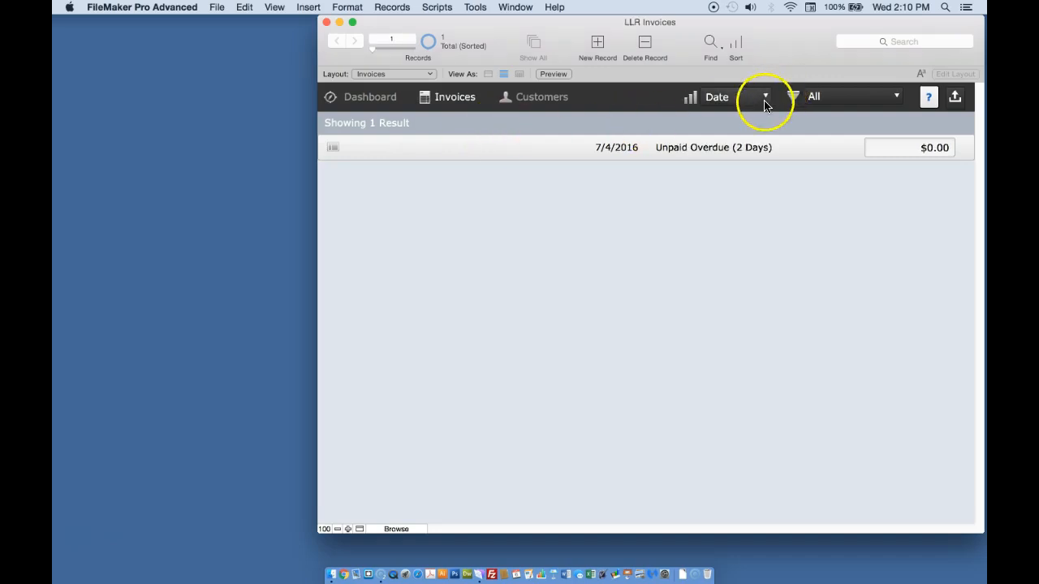
left_click(765, 98)
left_click(753, 85)
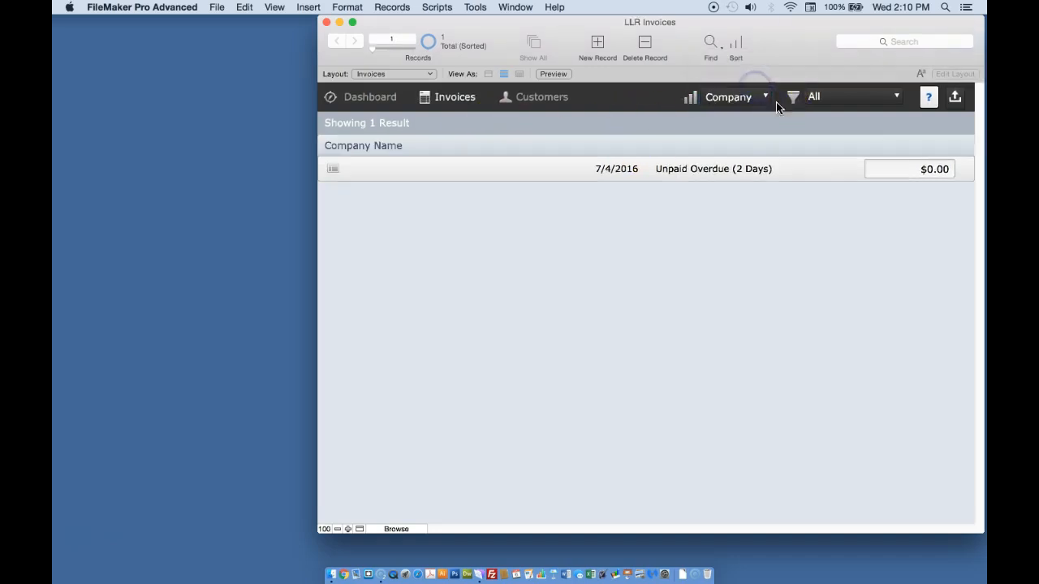
left_click(896, 98)
left_click(816, 100)
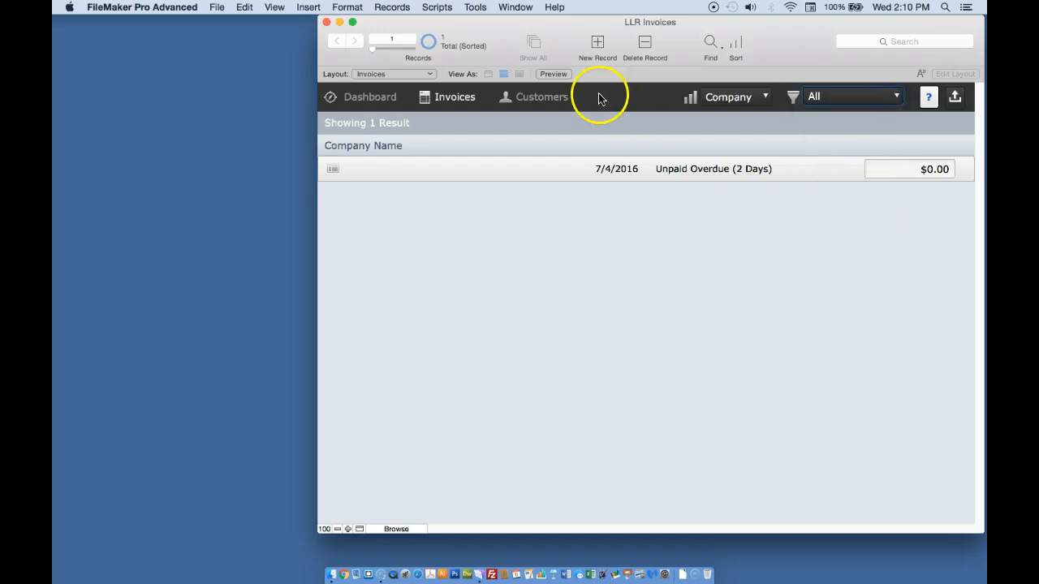
Open the invoice's details and review the Set Payment Status payment options.
left_click(333, 168)
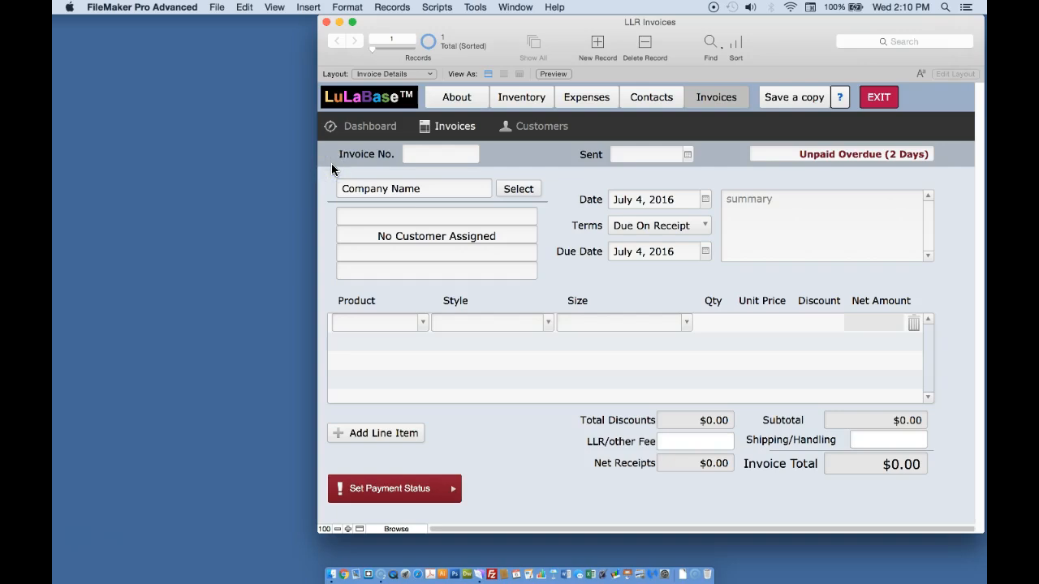
left_click(530, 147)
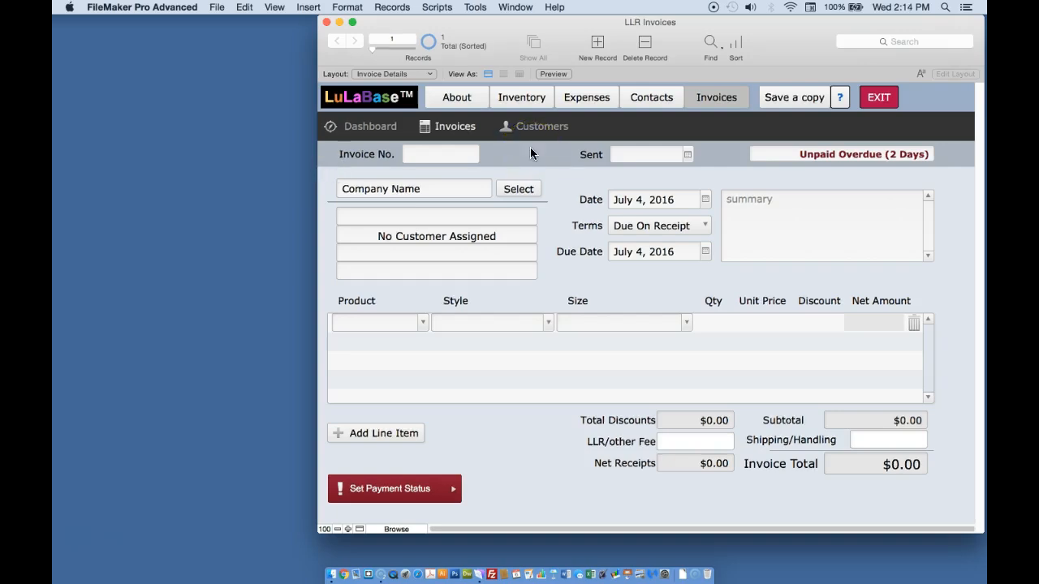
left_click(493, 255)
left_click(453, 490)
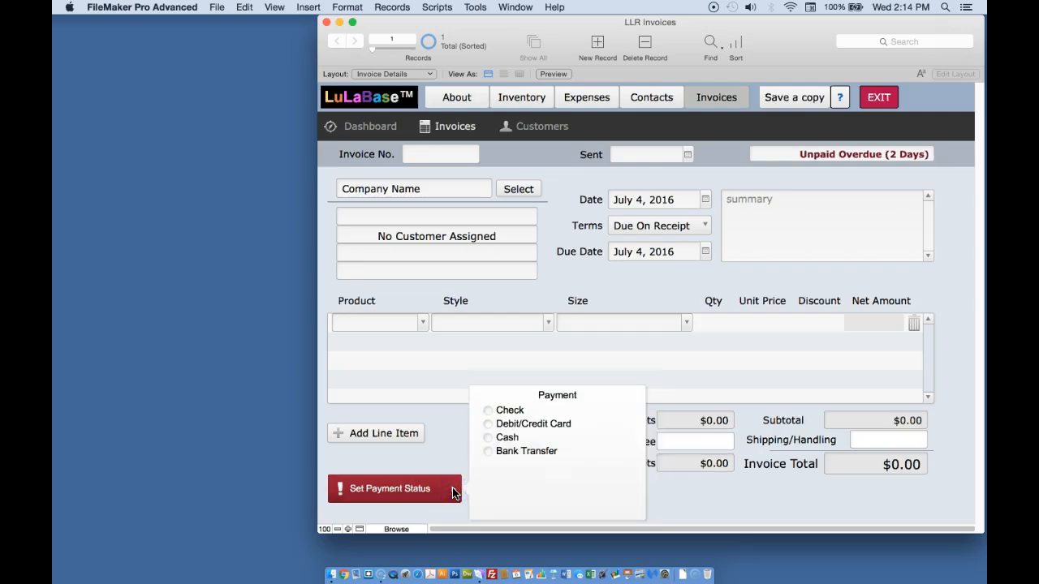
left_click(409, 489)
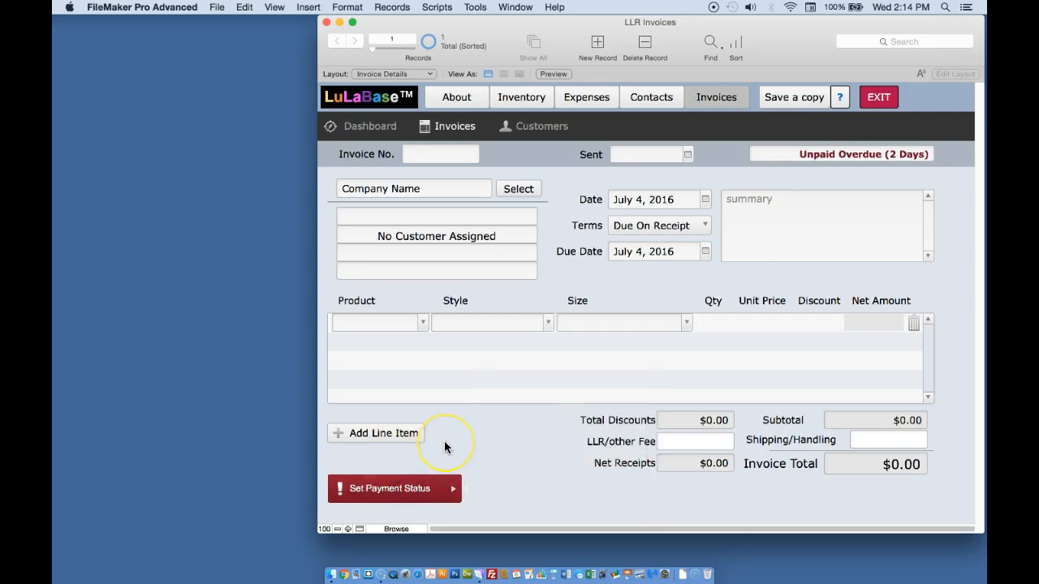
Switch to Safari to view the LuLaBase website.
left_click(245, 454)
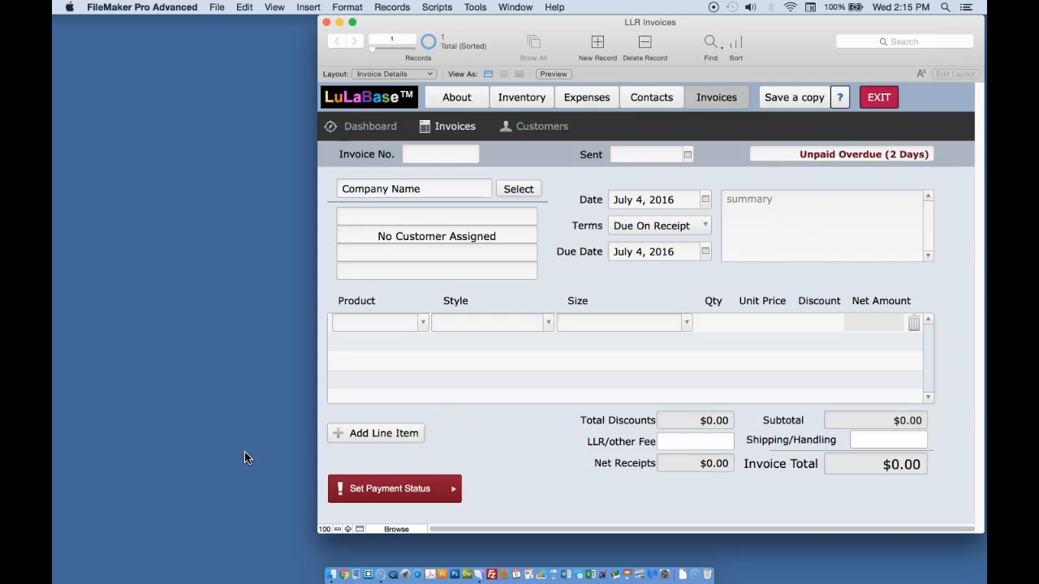
left_click(424, 561)
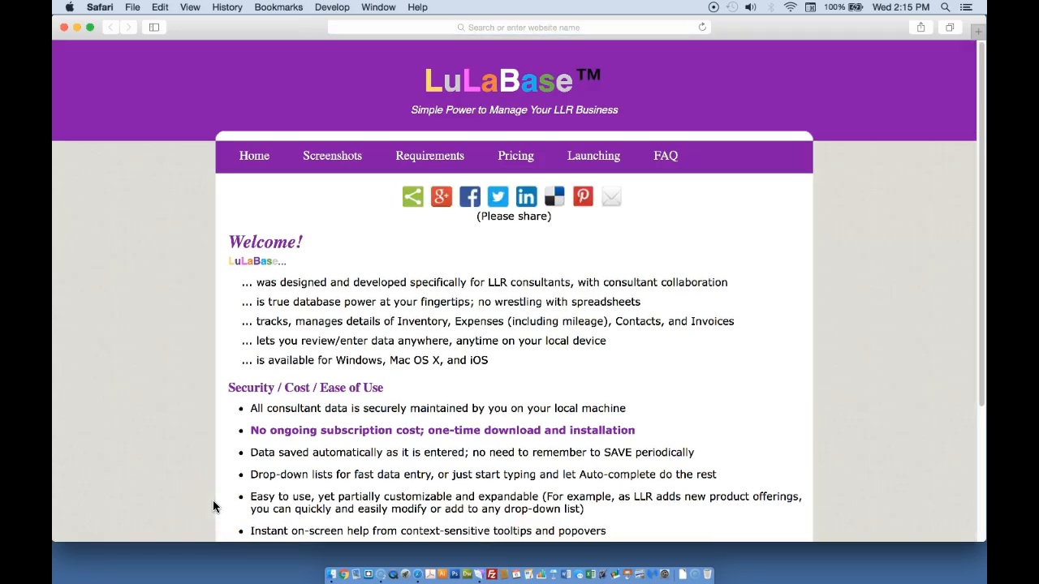
left_click(184, 522)
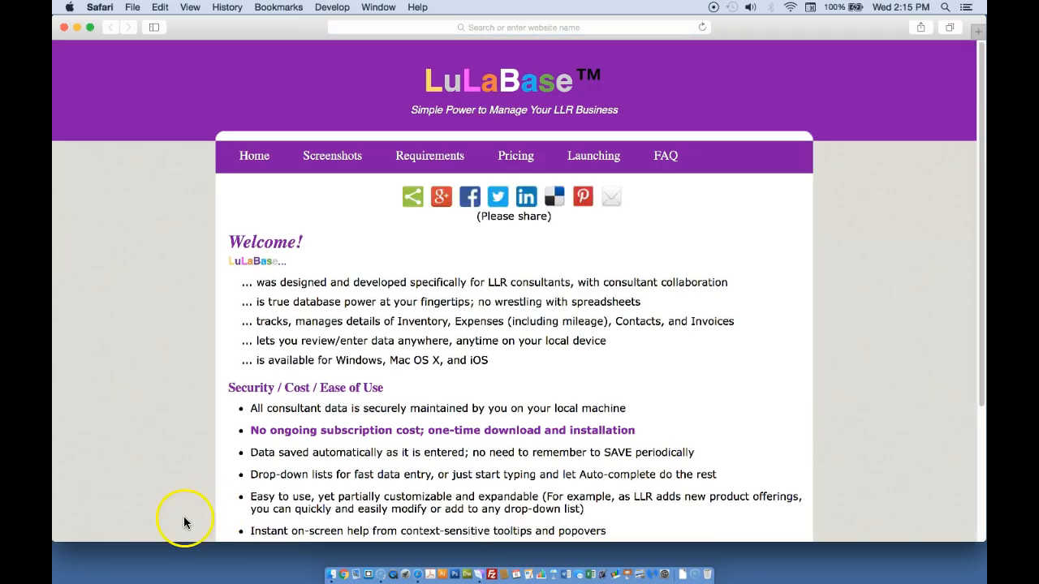